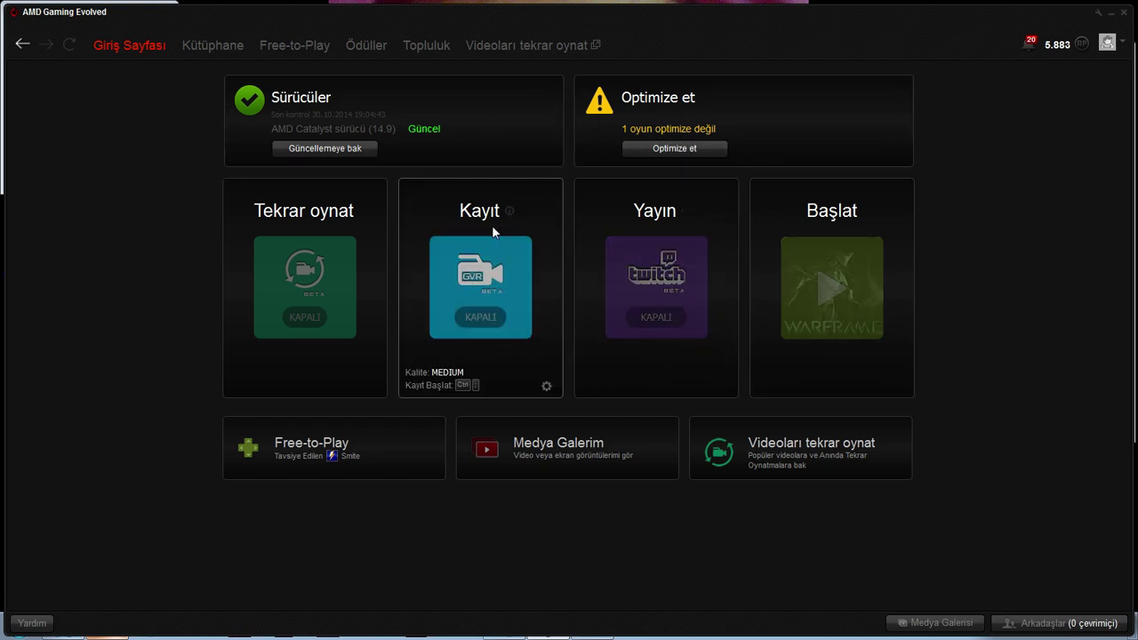
Optimize the settings of Nosgoth (Steam) in the game library for the recommended quality preference and acknowledge the notice.
left_click(214, 51)
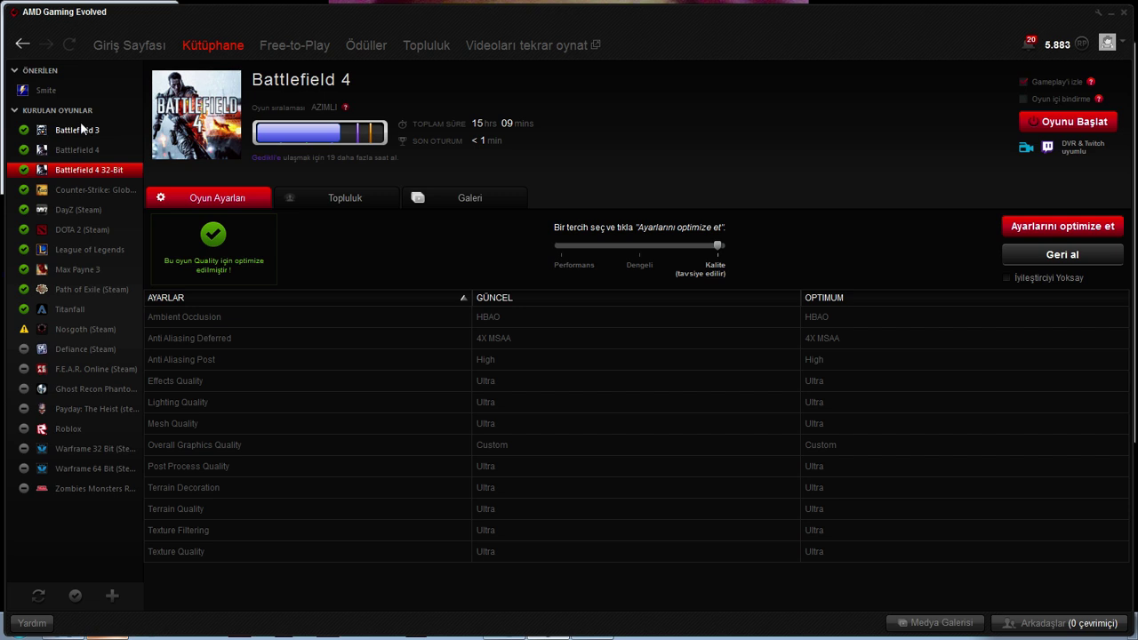
left_click(90, 331)
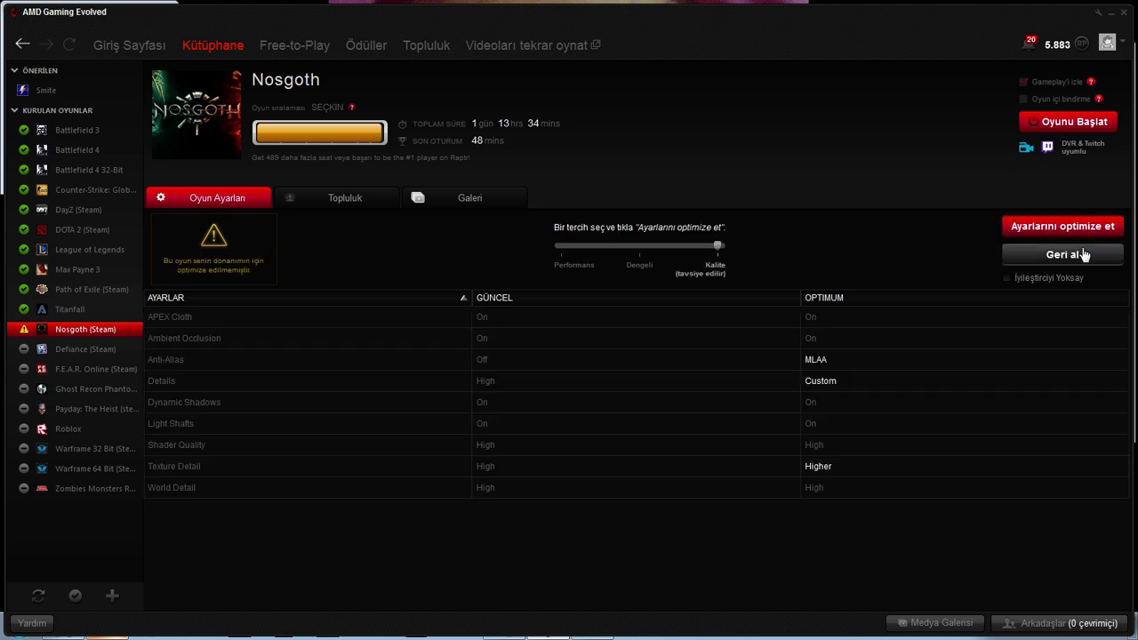
left_click(1065, 229)
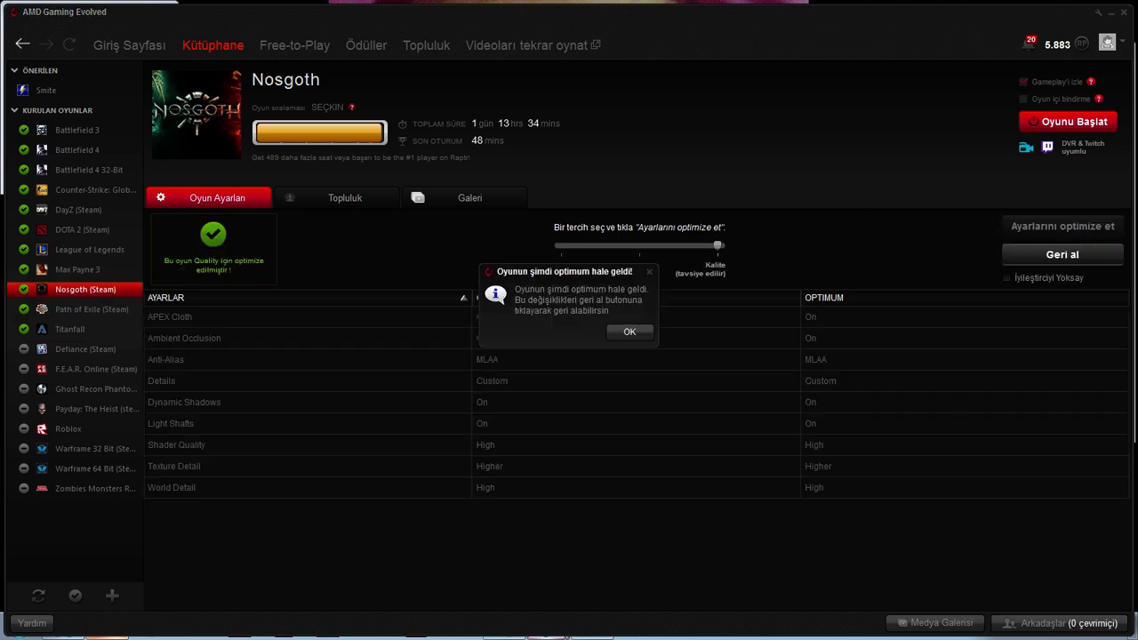
left_click(614, 332)
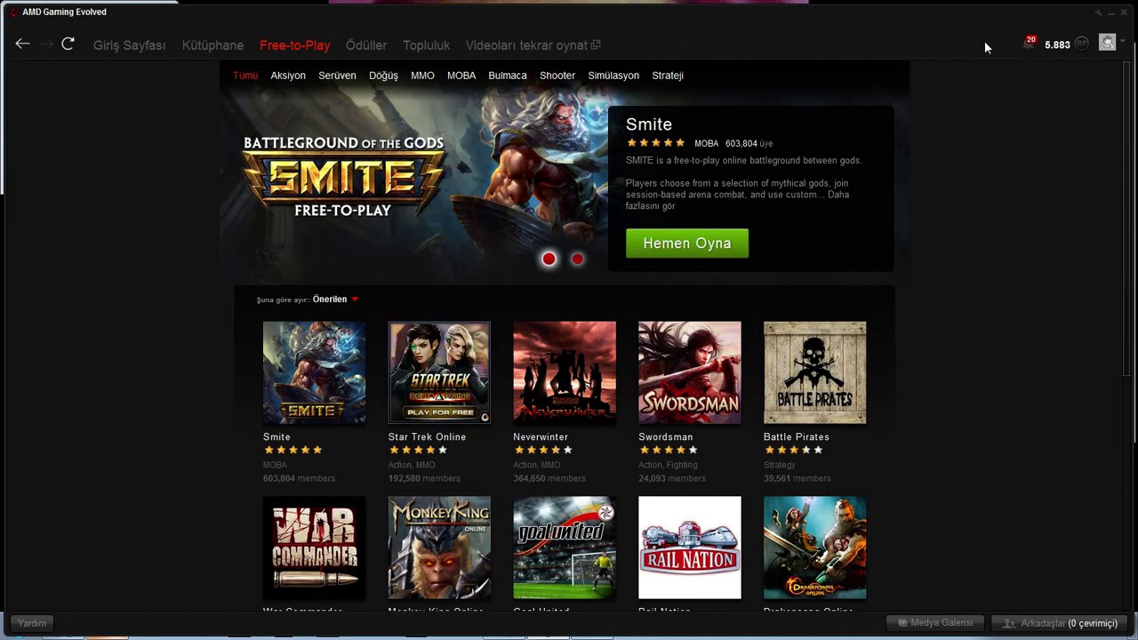
Open the overview of ways to earn reward points and review the listed tasks and their point values.
left_click(1030, 44)
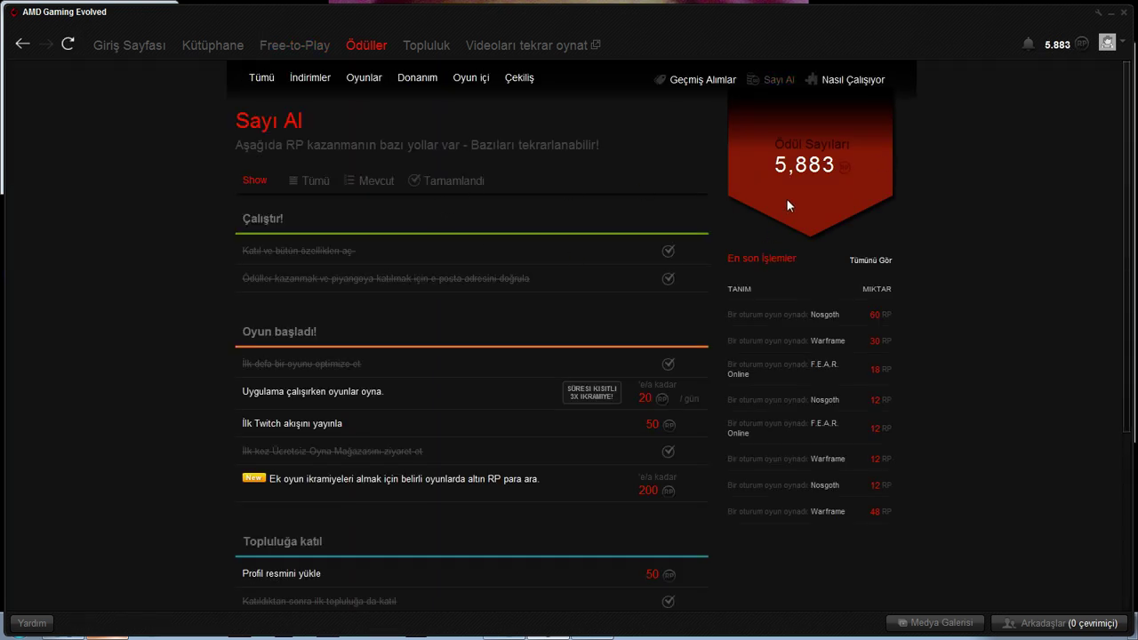
scroll(506, 316, "down", 2)
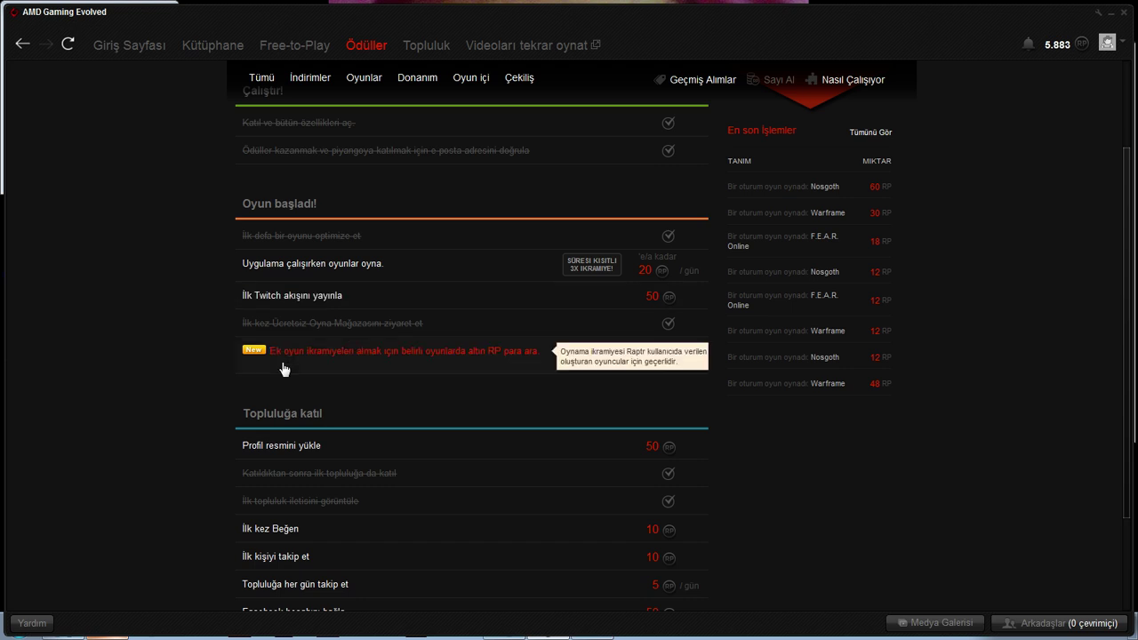
scroll(293, 457, "down", 2)
scroll(27, 436, "up", 1)
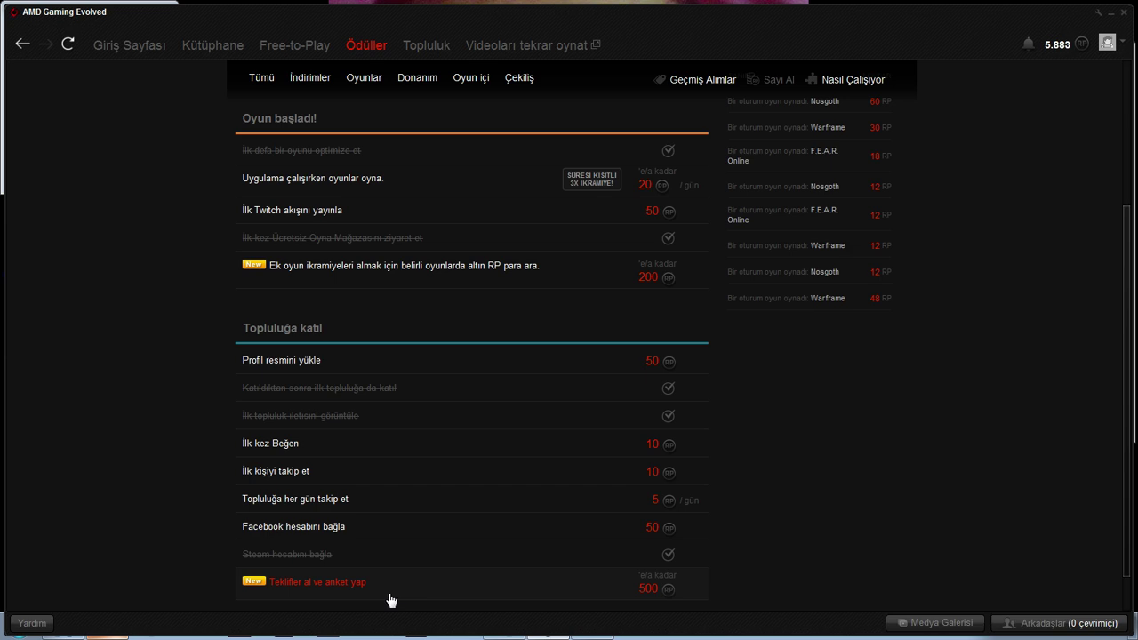
scroll(890, 413, "up", 3)
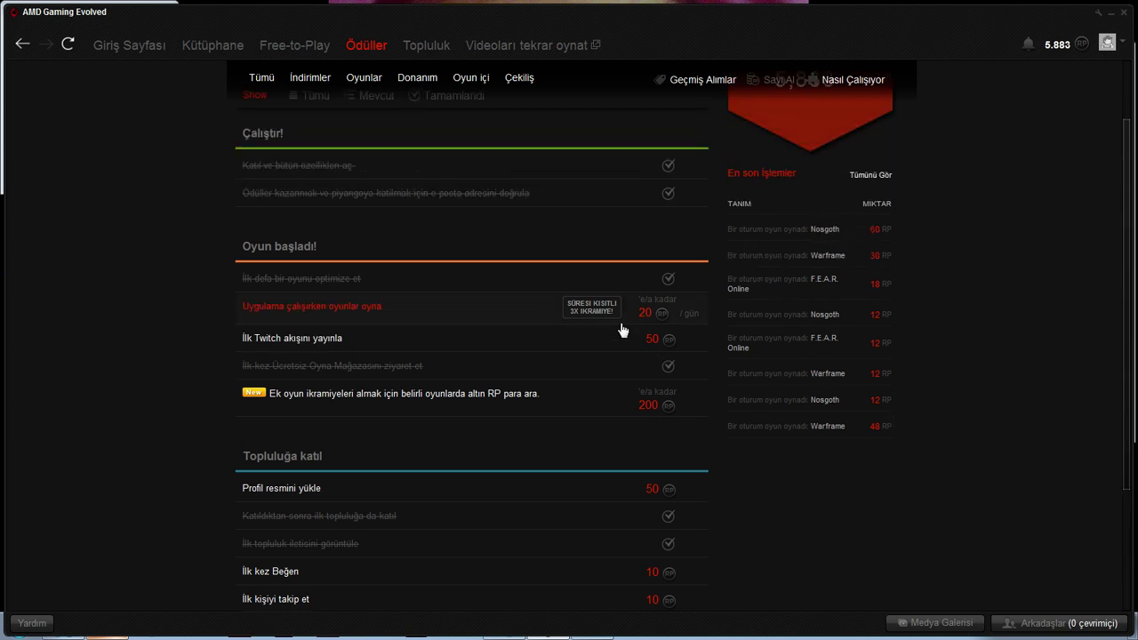
scroll(622, 330, "up", 2)
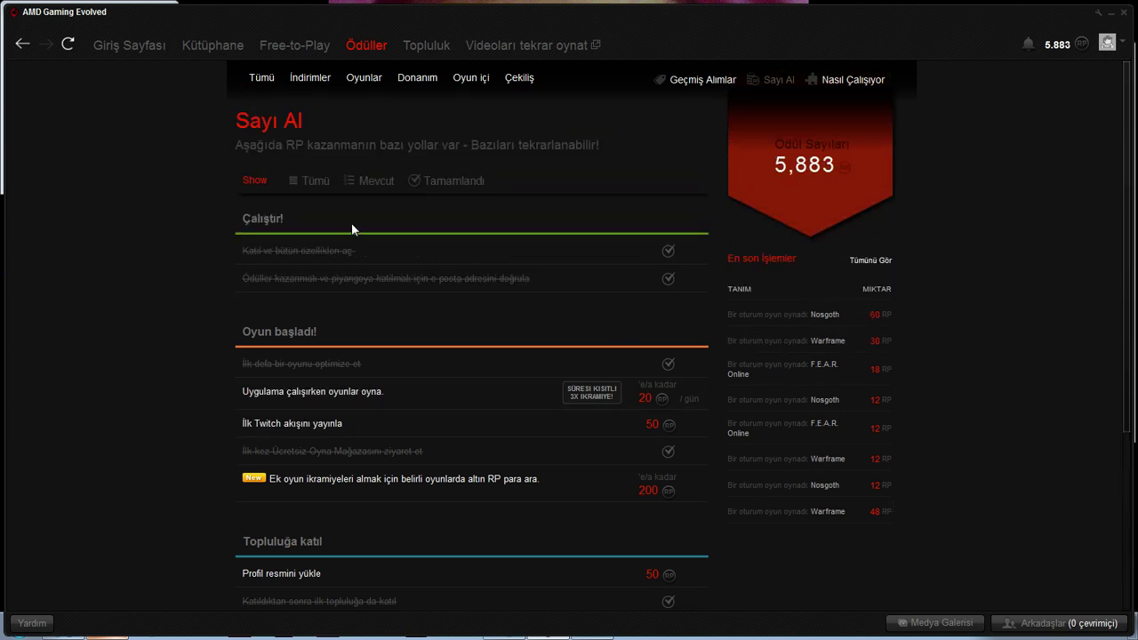
Find the AMD Radeon Gold Reward Monthly Sweepstakes in the rewards catalogue and review its entry rules and selectable free games.
left_click(363, 45)
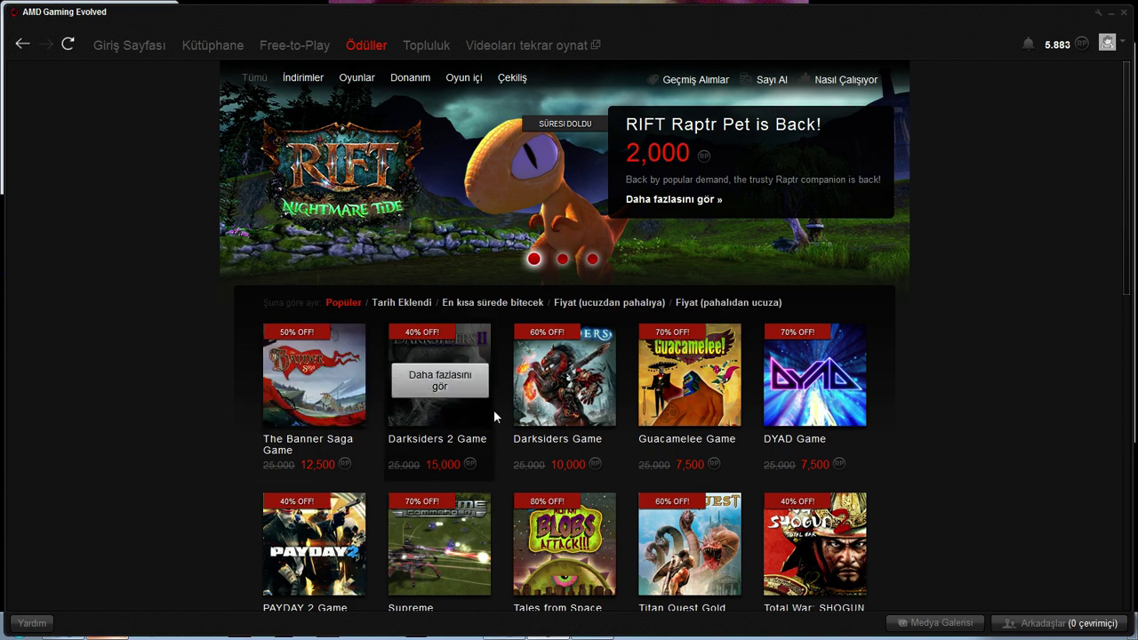
scroll(822, 444, "down", 3)
scroll(246, 401, "down", 5)
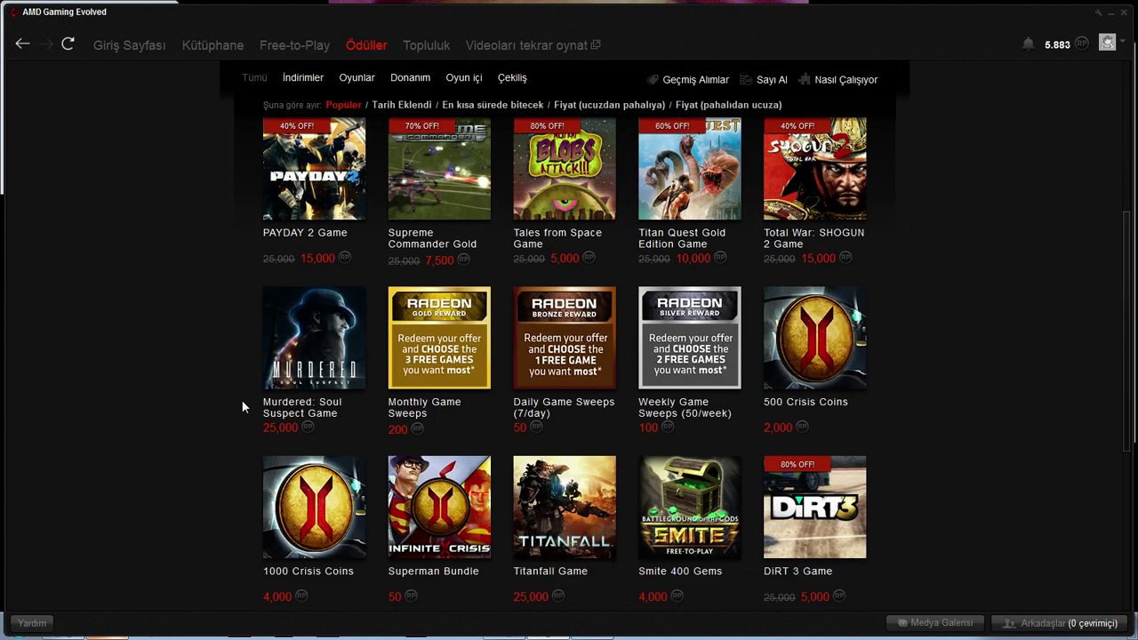
scroll(641, 436, "down", 1)
scroll(444, 436, "up", 4)
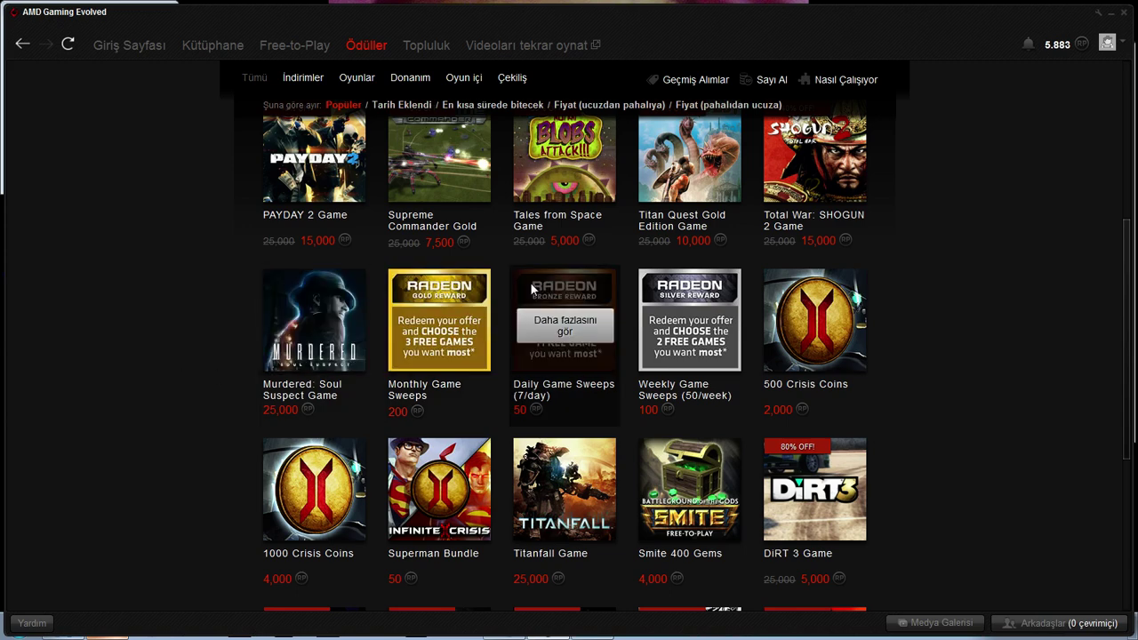
left_click(525, 335)
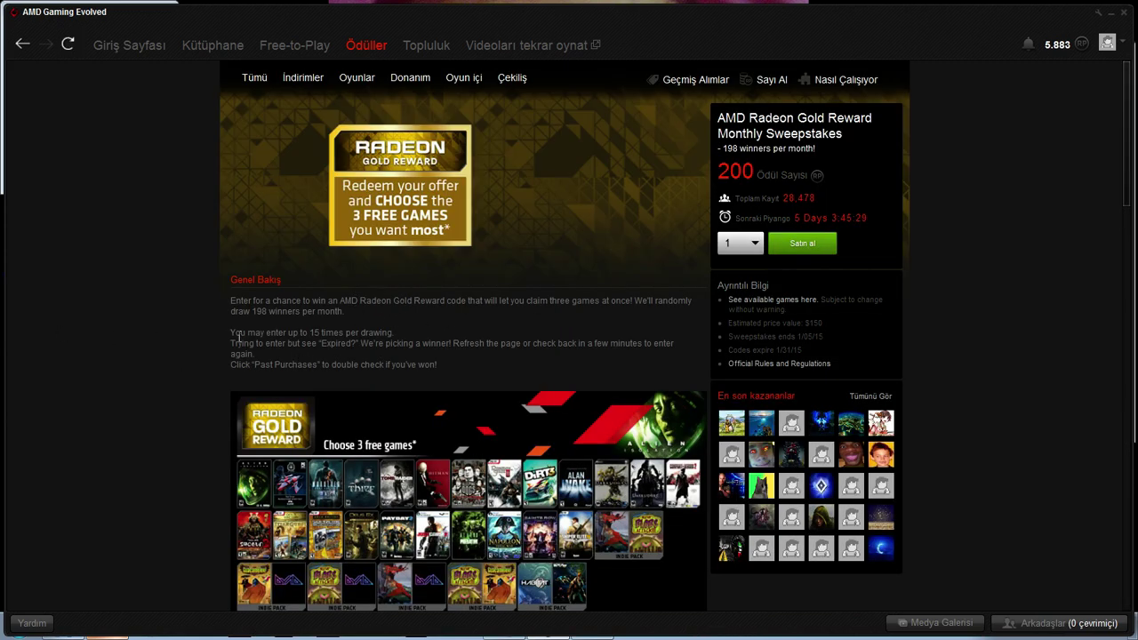
scroll(164, 334, "down", 1)
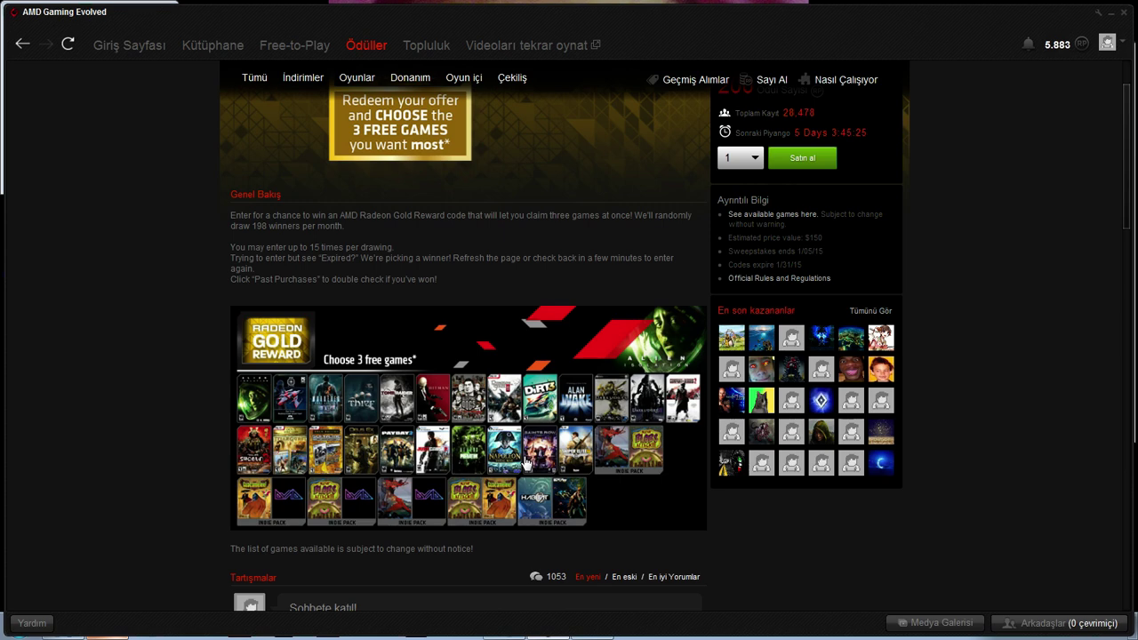
left_click(279, 603)
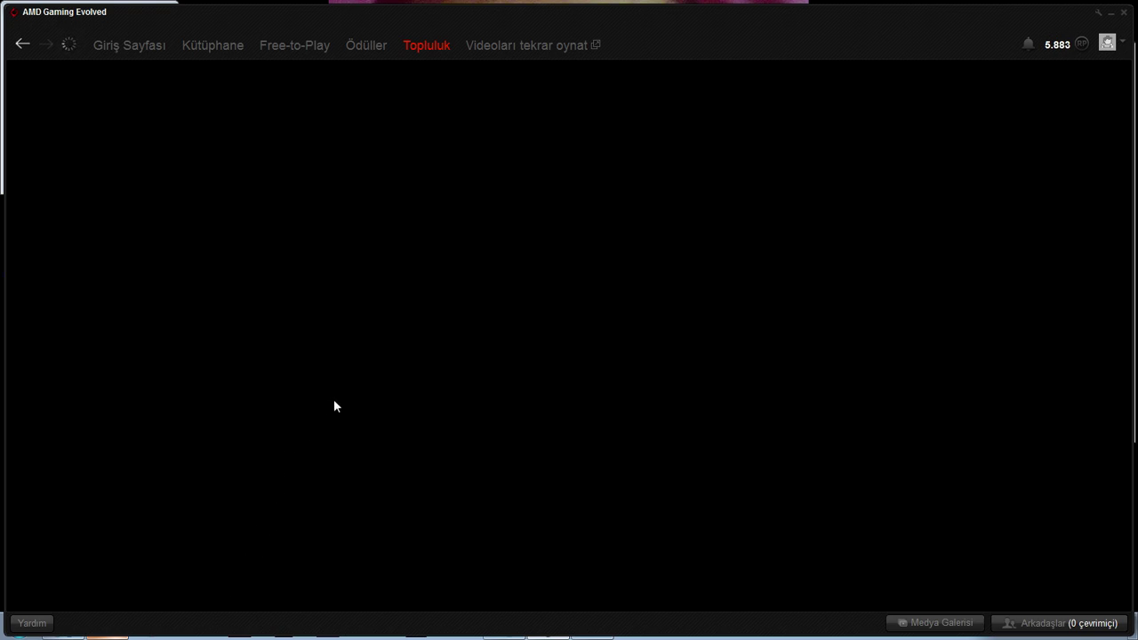
Examine the full rewards catalogue down to its last row, comparing point prices of games and the SAPPHIRE R9 270 and R7 260X cards.
left_click(367, 46)
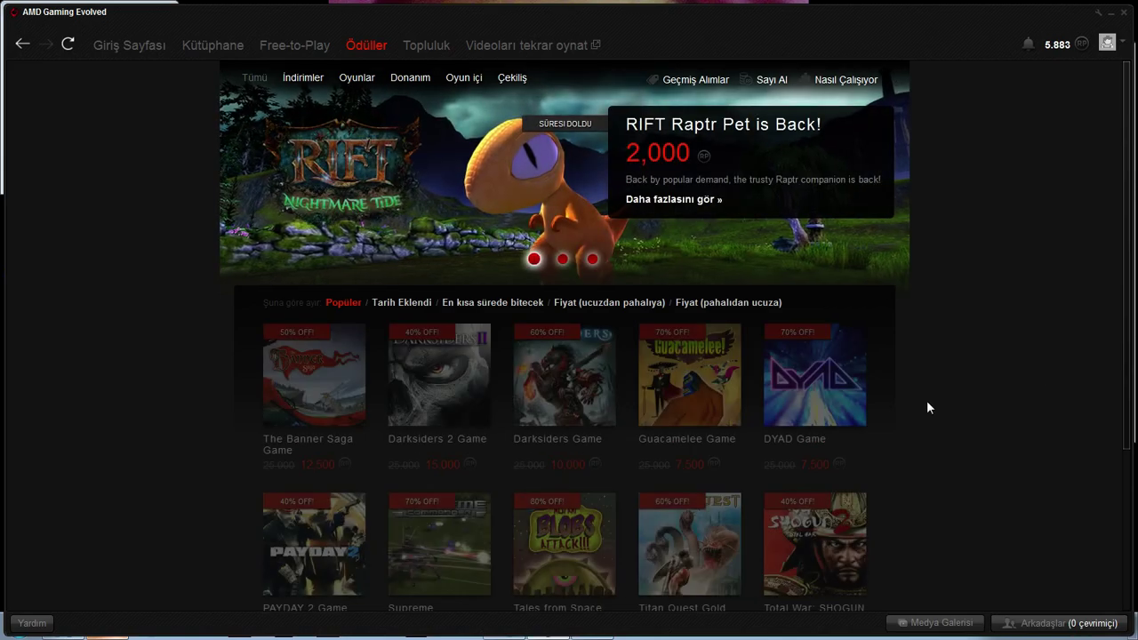
scroll(969, 374, "down", 3)
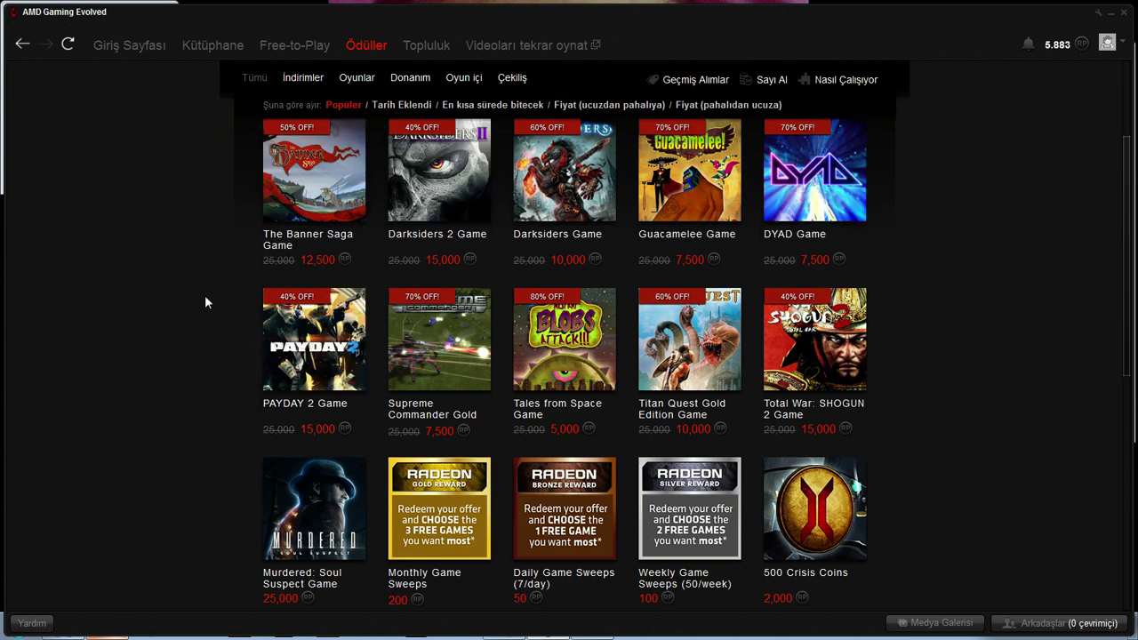
scroll(203, 295, "down", 3)
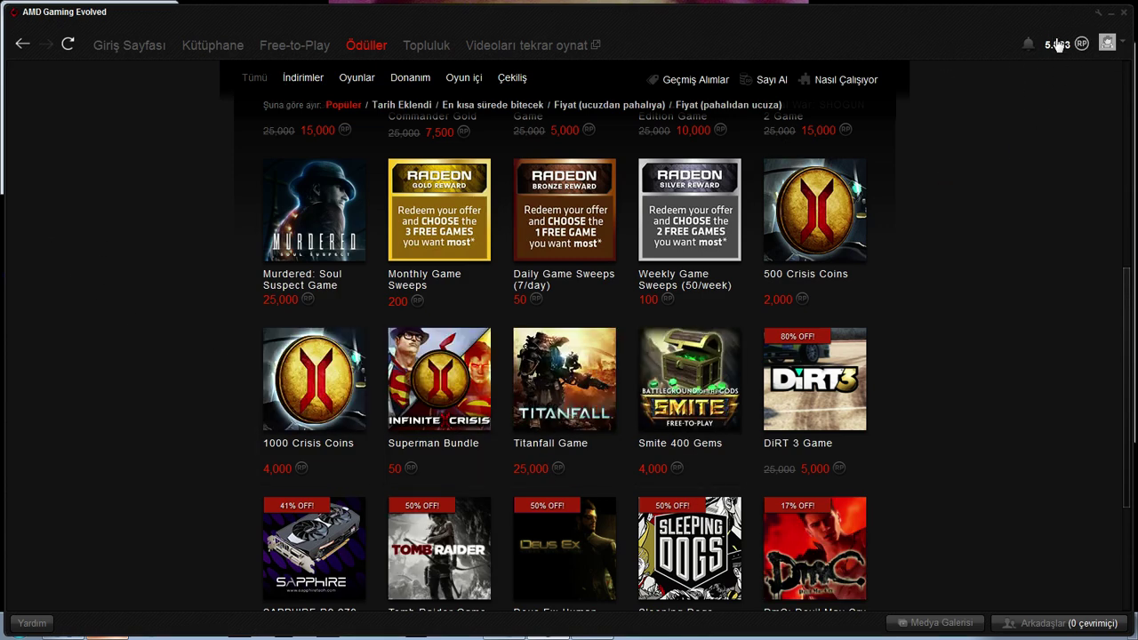
scroll(1025, 91, "down", 1)
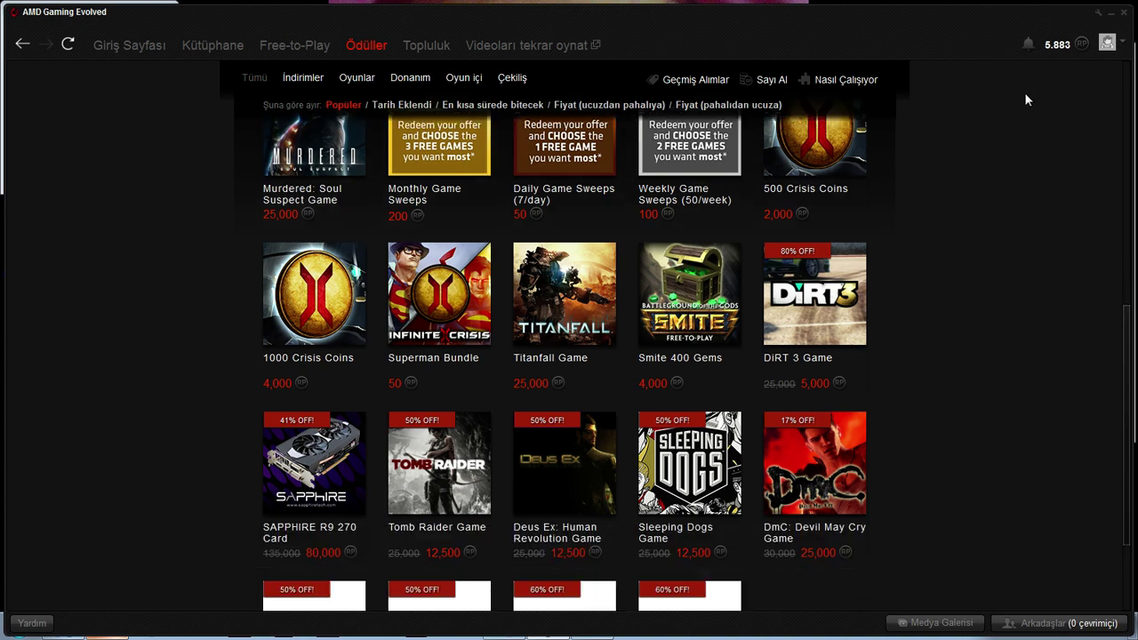
scroll(718, 211, "down", 1)
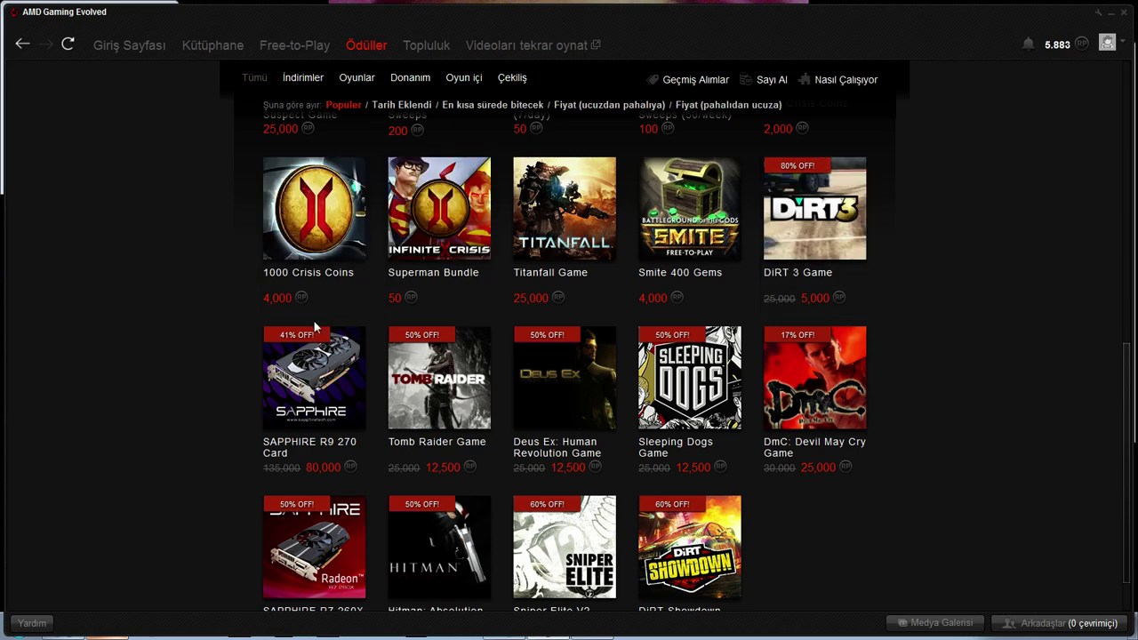
scroll(112, 347, "down", 1)
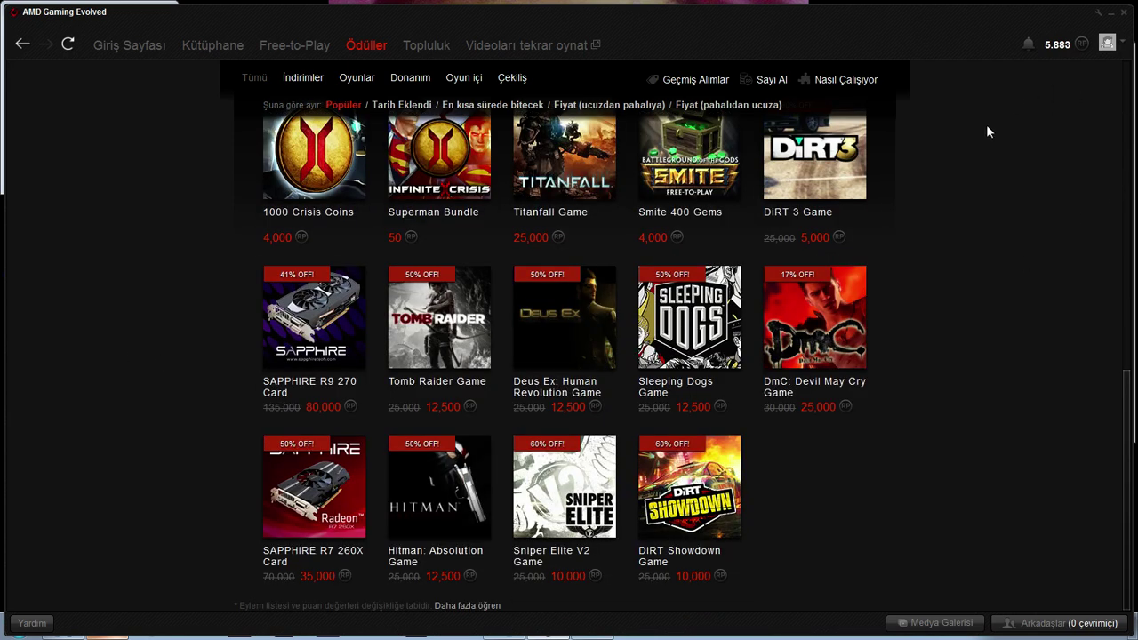
mouse_move(809, 236)
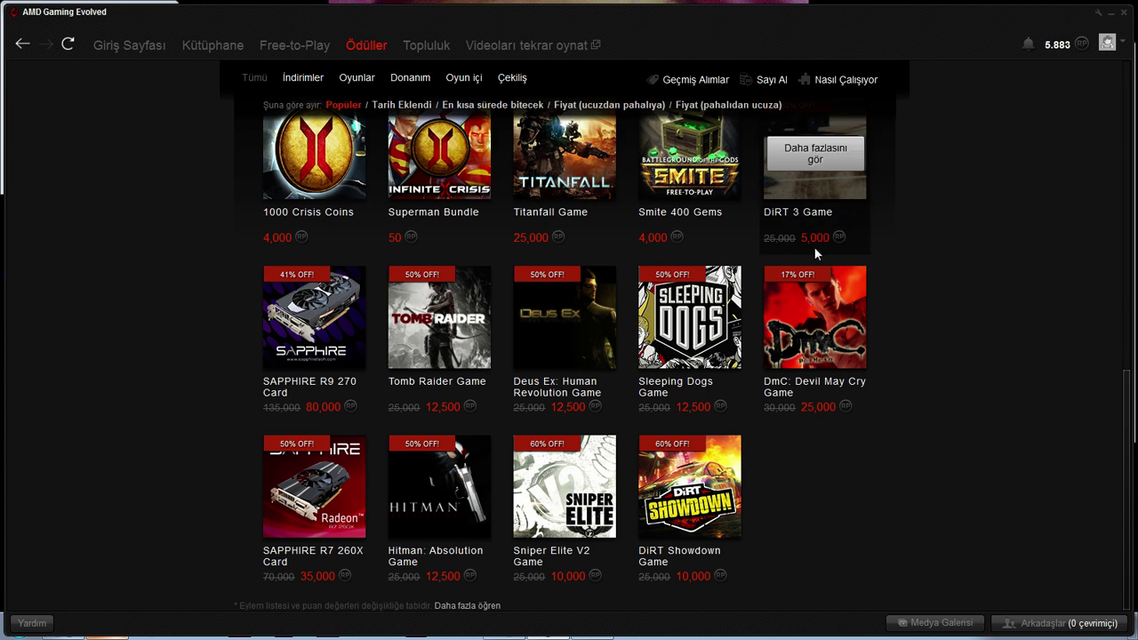
mouse_move(285, 528)
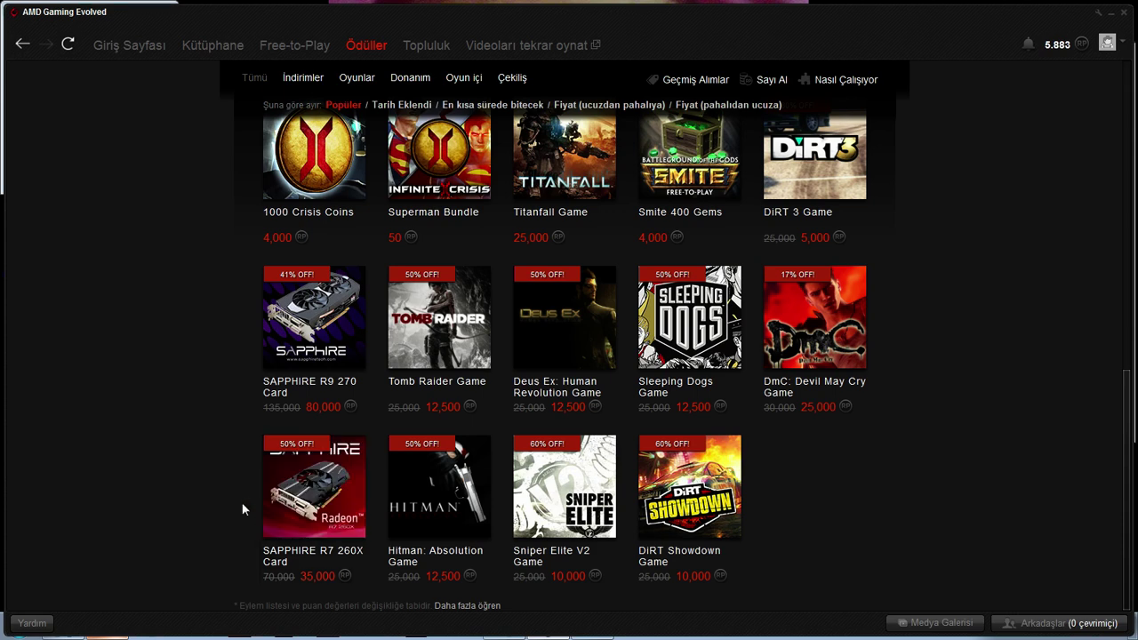
mouse_move(269, 333)
mouse_move(366, 568)
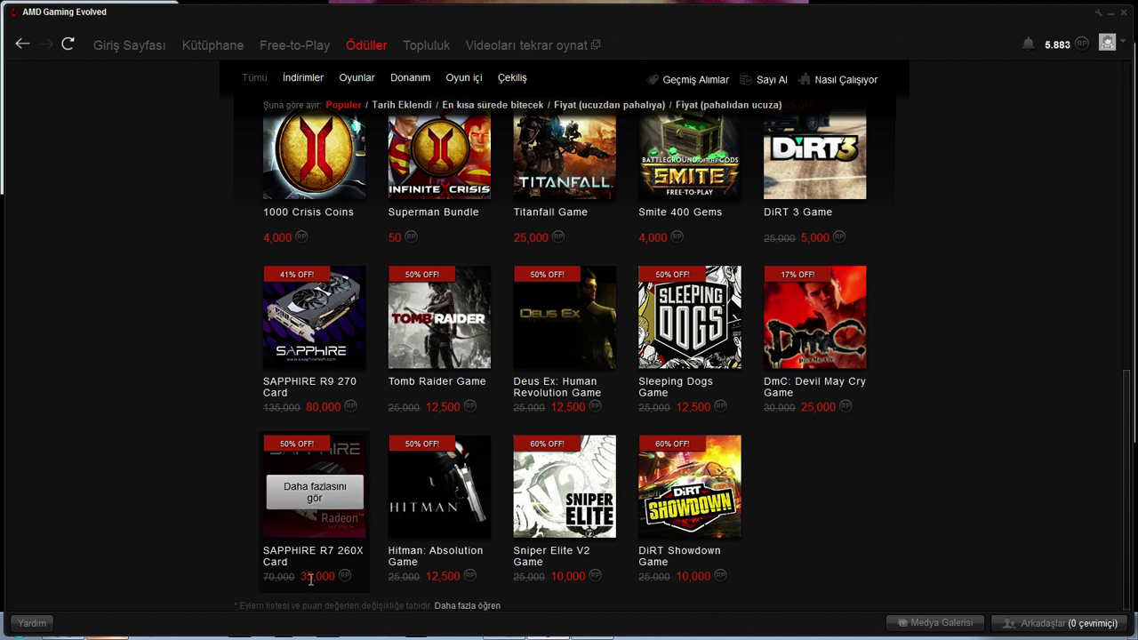
mouse_move(326, 379)
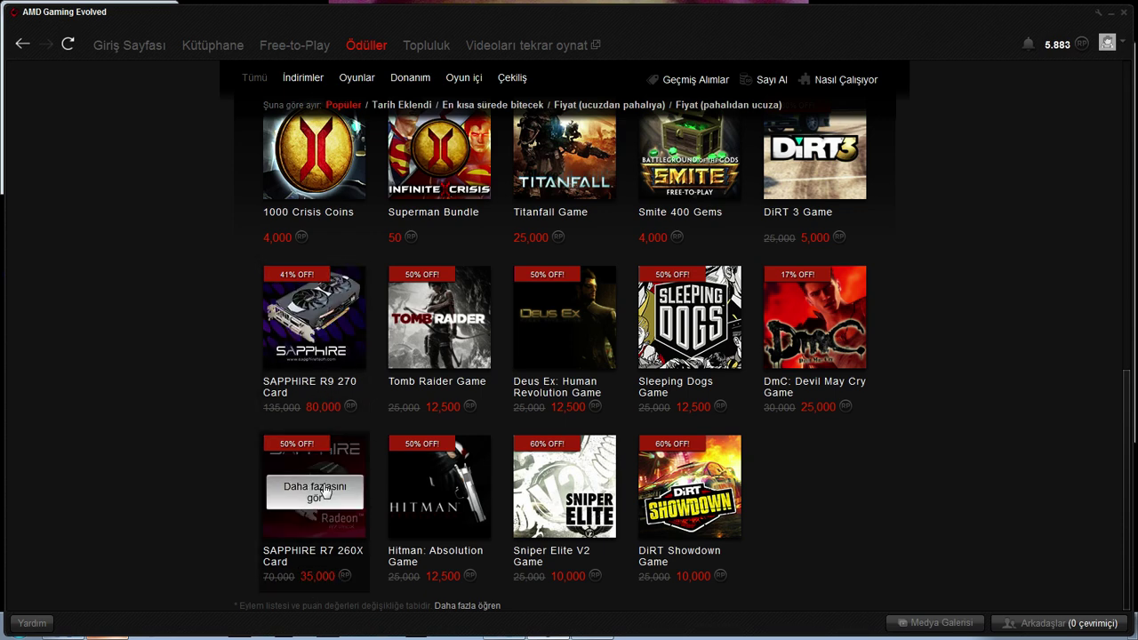
mouse_move(320, 504)
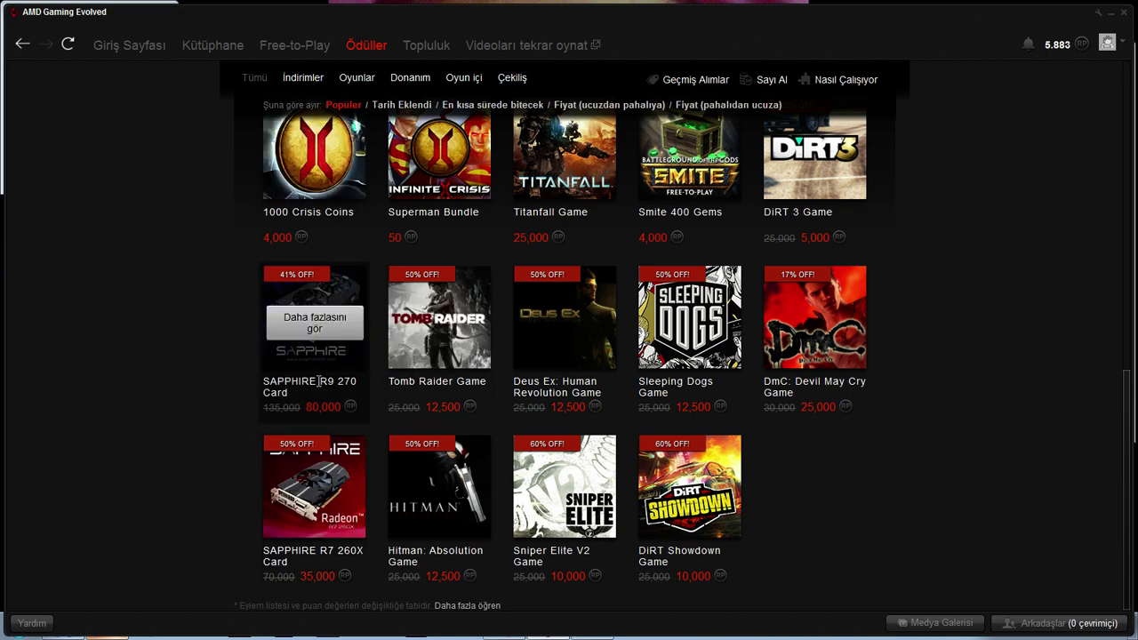
Open the SAPPHIRE R7 260X Graphics Card reward and read through its description, regional availability and user comments.
left_click(326, 278)
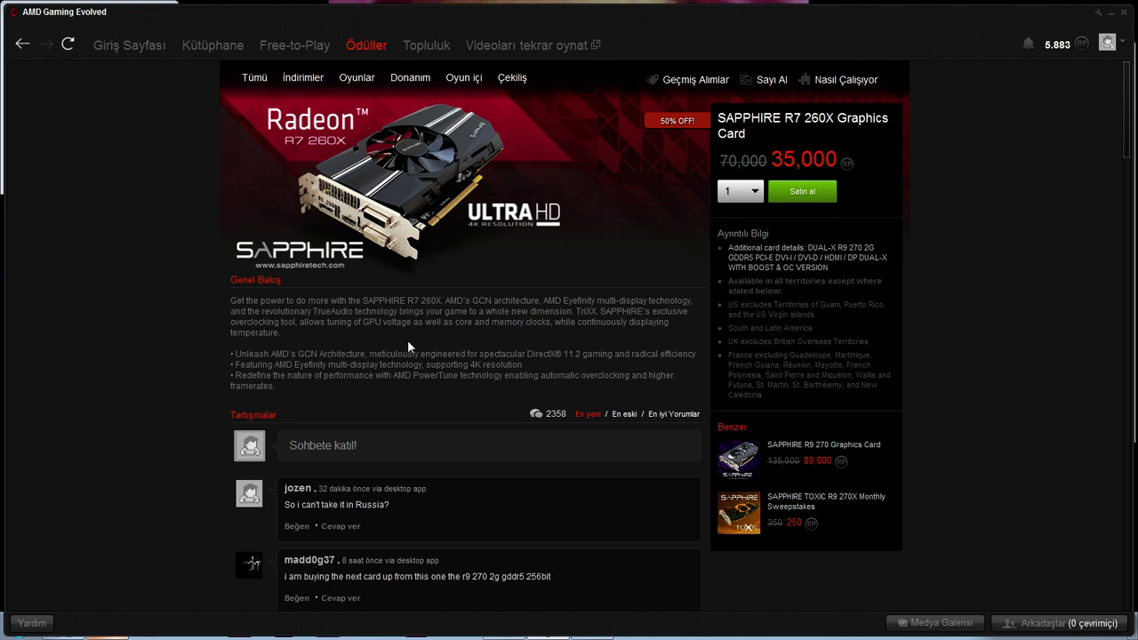
scroll(408, 340, "down", 1)
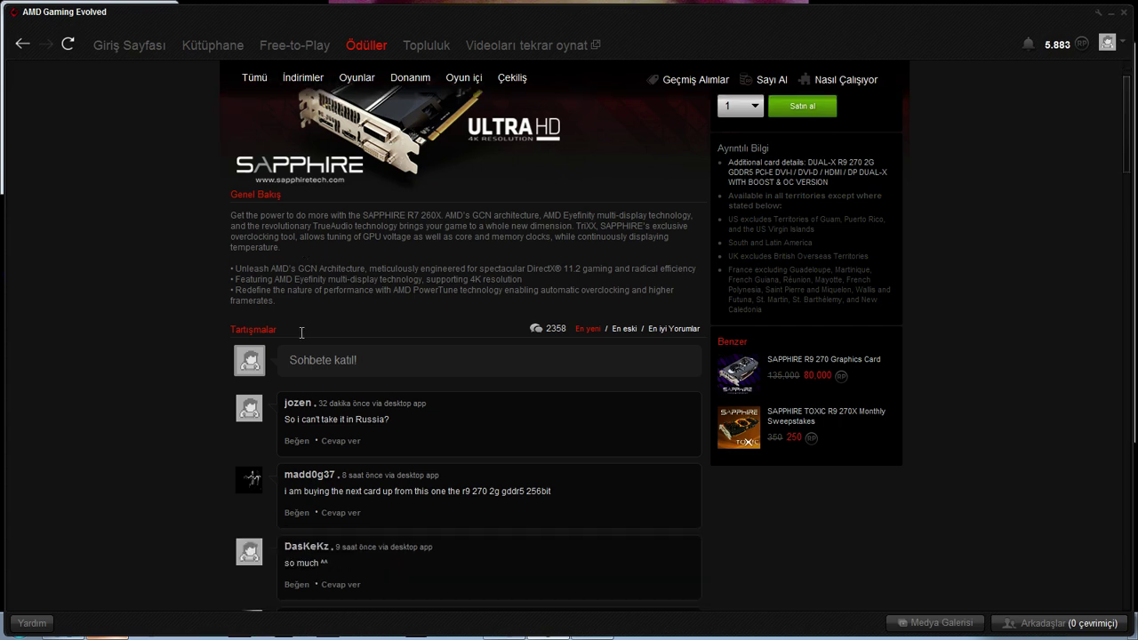
scroll(301, 332, "down", 2)
scroll(301, 335, "down", 1)
scroll(301, 335, "down", 2)
scroll(199, 362, "down", 5)
scroll(199, 372, "up", 10)
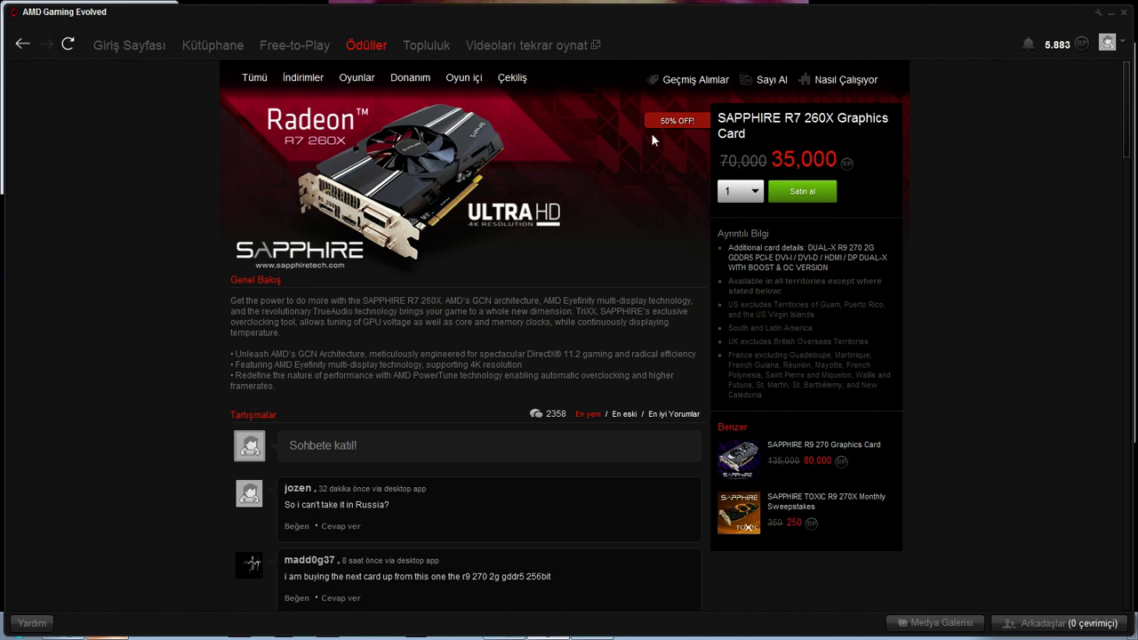
Return to the rewards catalogue, open the DiRT 3 Game reward, and read its details and user comments.
left_click(367, 46)
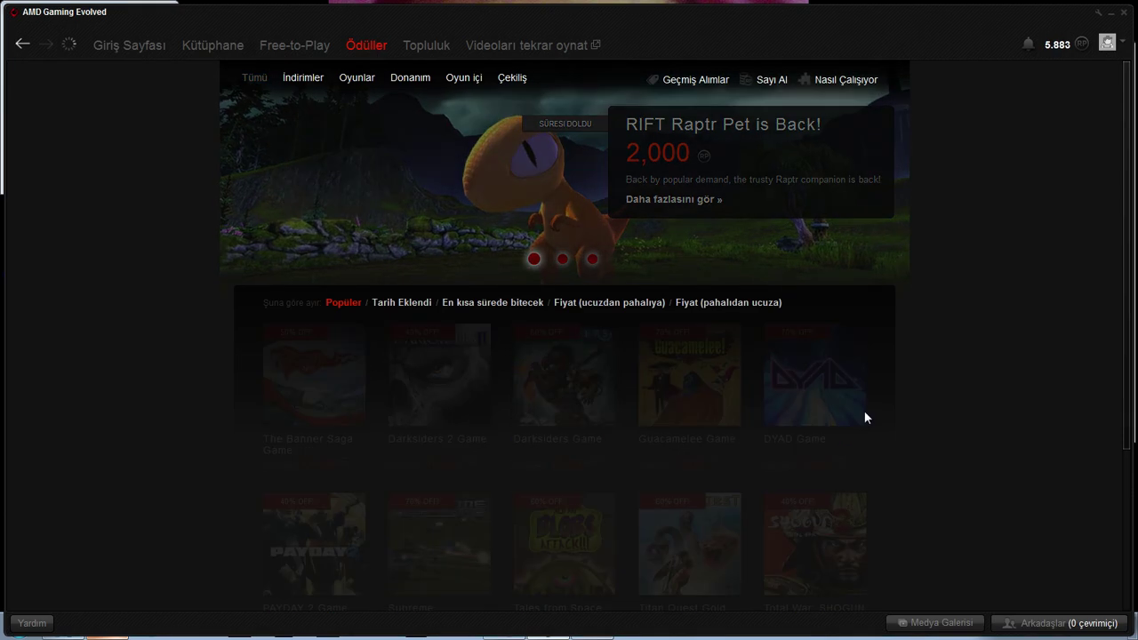
scroll(978, 347, "down", 3)
mouse_move(821, 331)
mouse_move(720, 332)
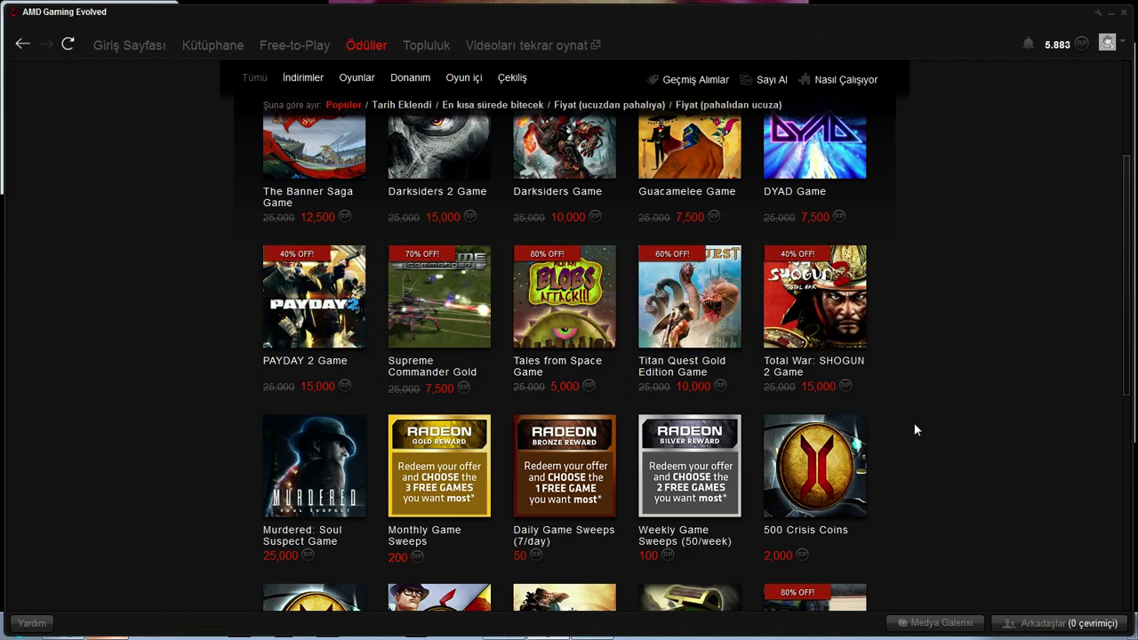
scroll(914, 421, "down", 3)
scroll(997, 404, "down", 2)
mouse_move(808, 465)
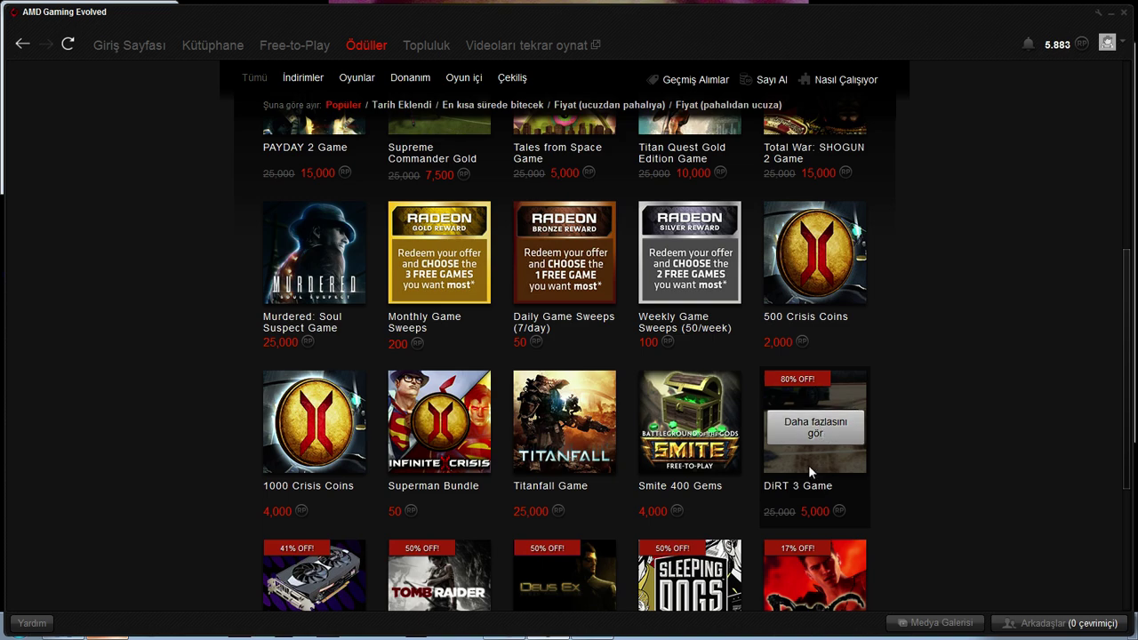
left_click(650, 540)
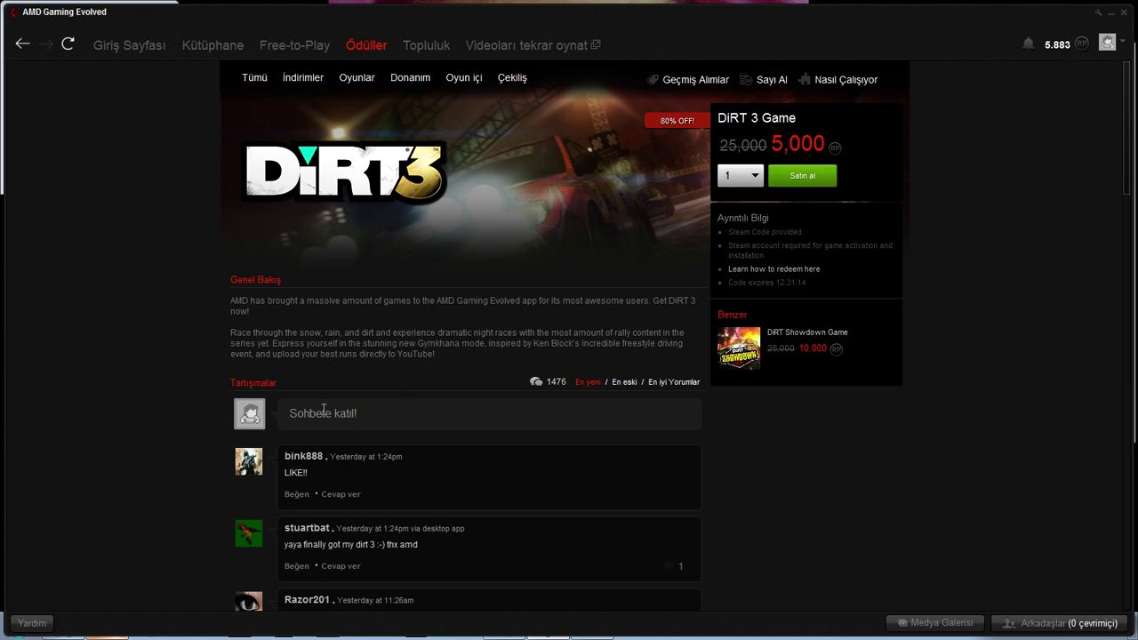
scroll(157, 405, "down", 3)
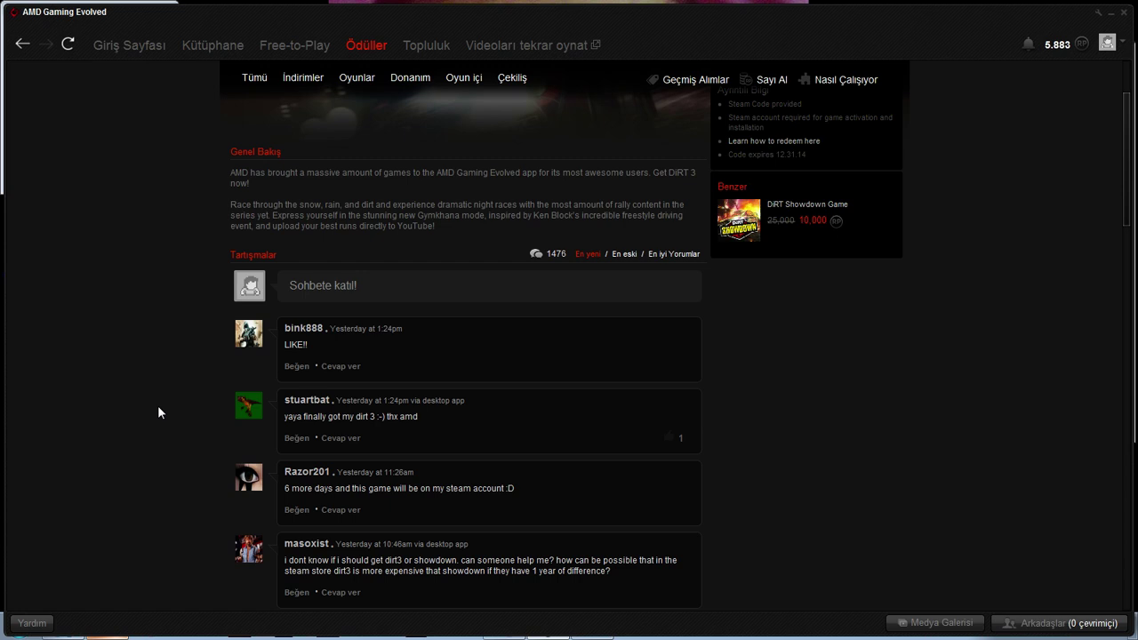
scroll(158, 409, "up", 3)
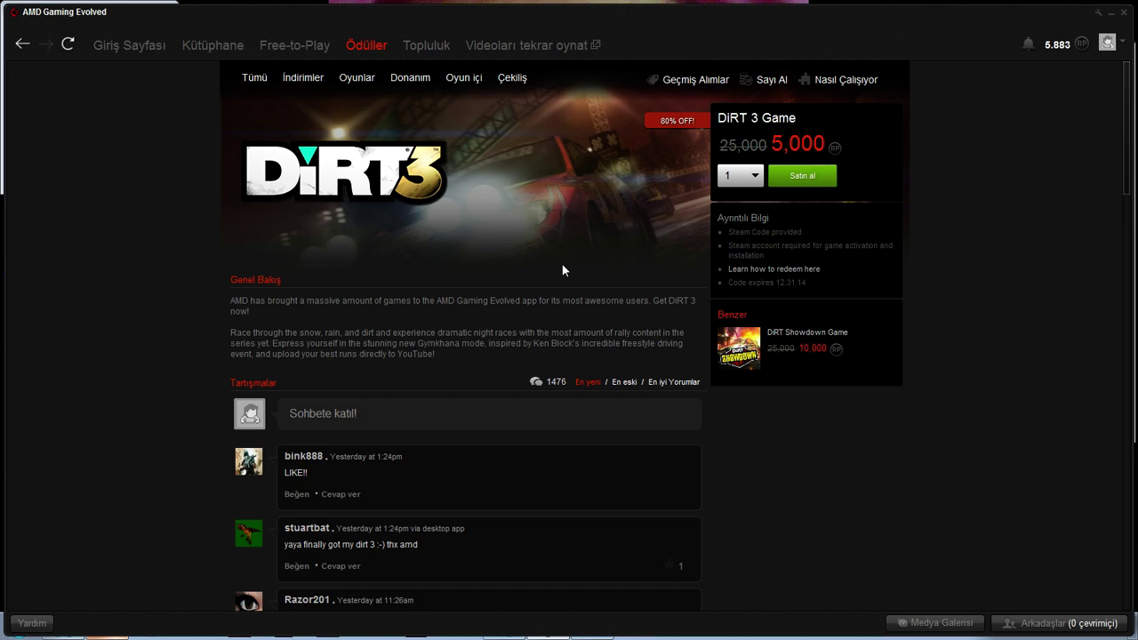
Buy one DiRT 3 Game reward for 5,000 points, copy its Steam activation code and complete the order.
left_click(802, 181)
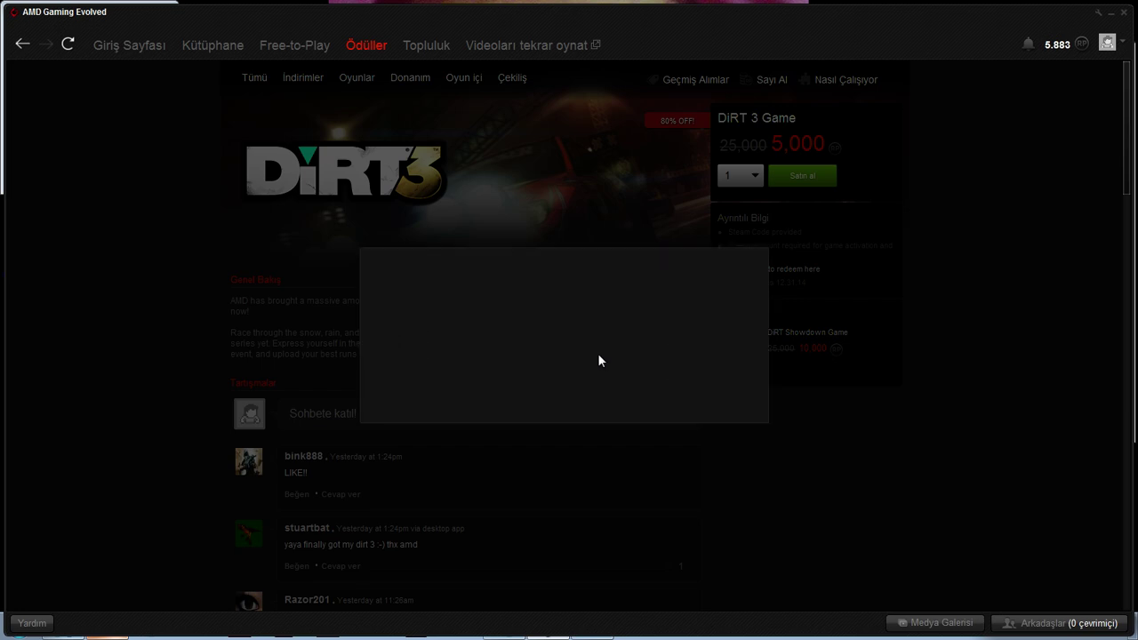
left_click(718, 408)
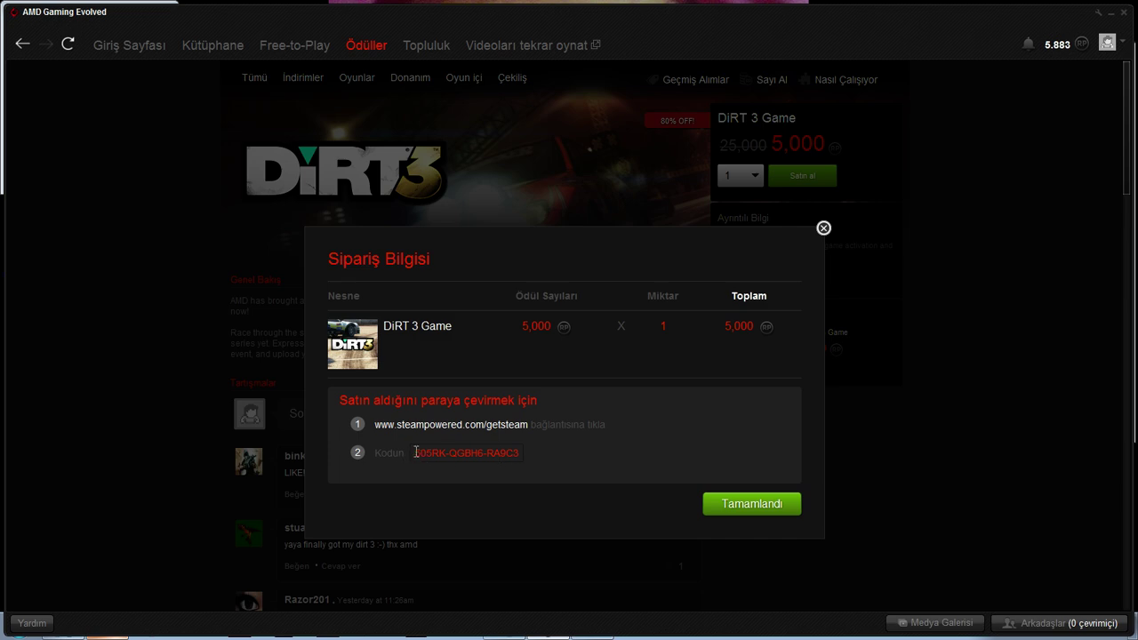
left_click_drag(413, 450, 543, 461)
key("ctrl+c")
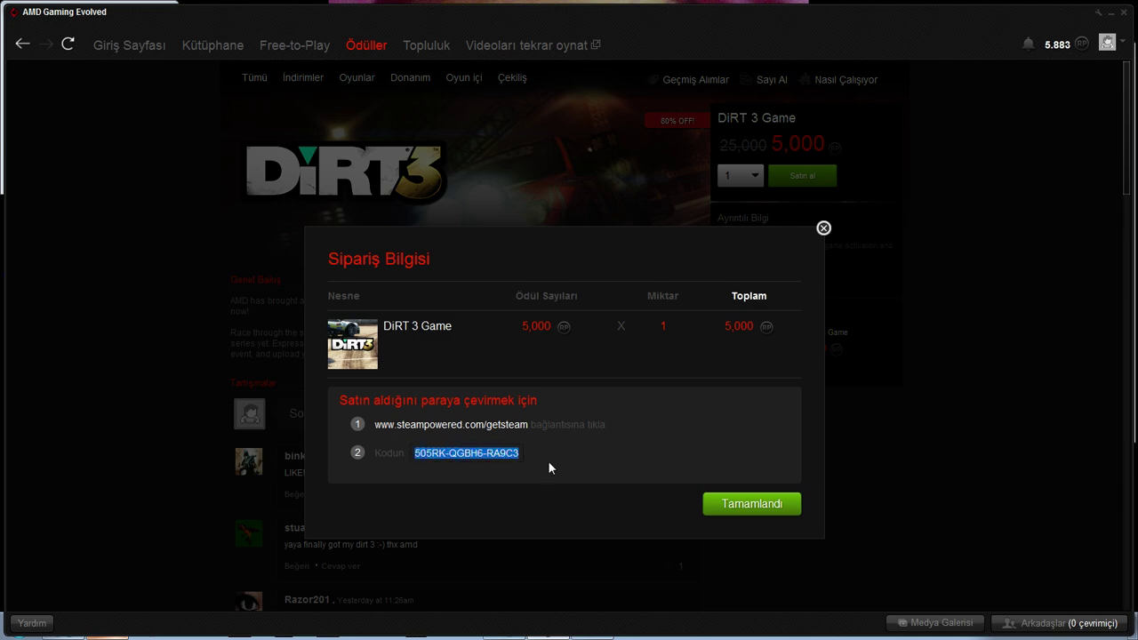
left_click(734, 503)
key("alt+Tab")
key("alt+Tab")
key("alt+Tab")
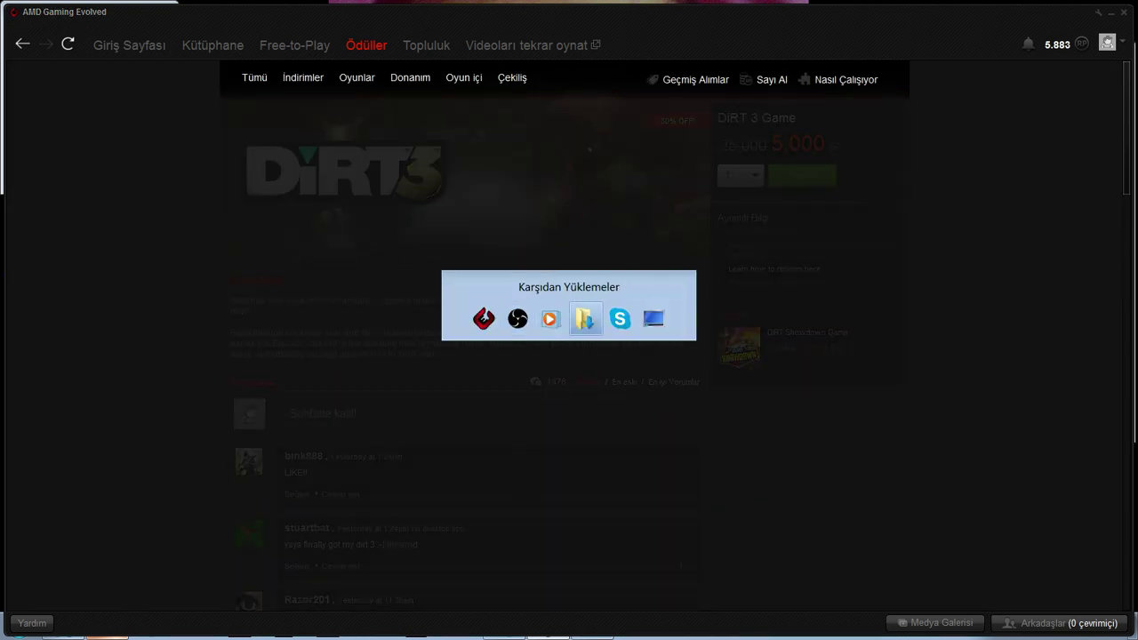
key("alt+Tab")
key("alt+Tab")
key("alt+Tab")
key("alt+Tab")
key("alt+Tab")
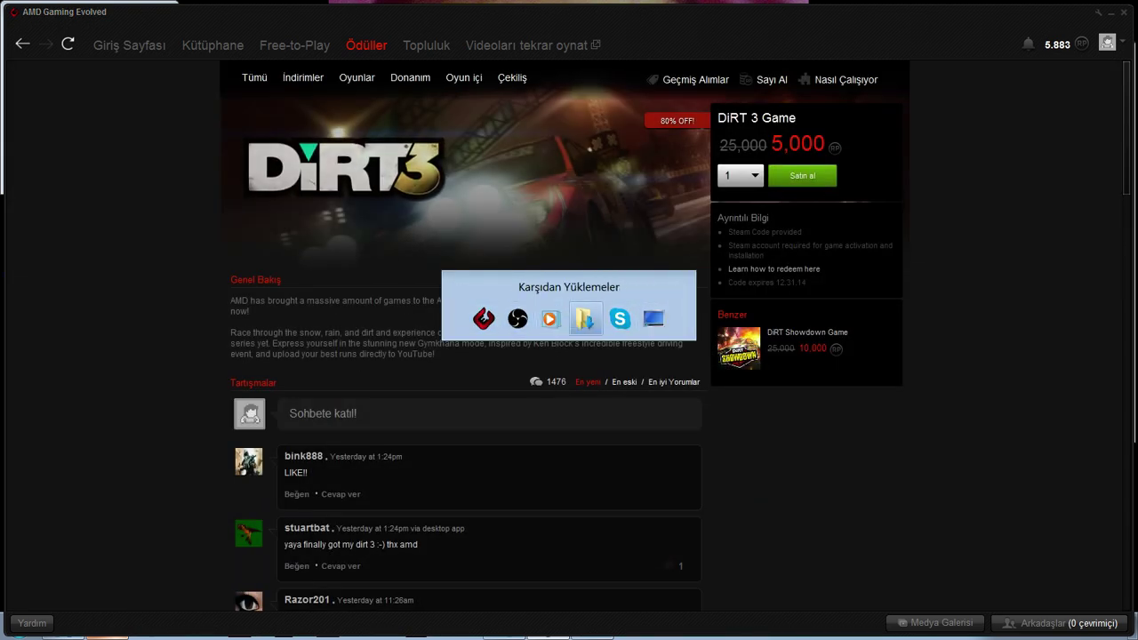
key("alt+Tab")
key("alt+Tab")
key("alt+Tab")
key("alt+Tab")
key("alt+Tab")
key("alt+Tab")
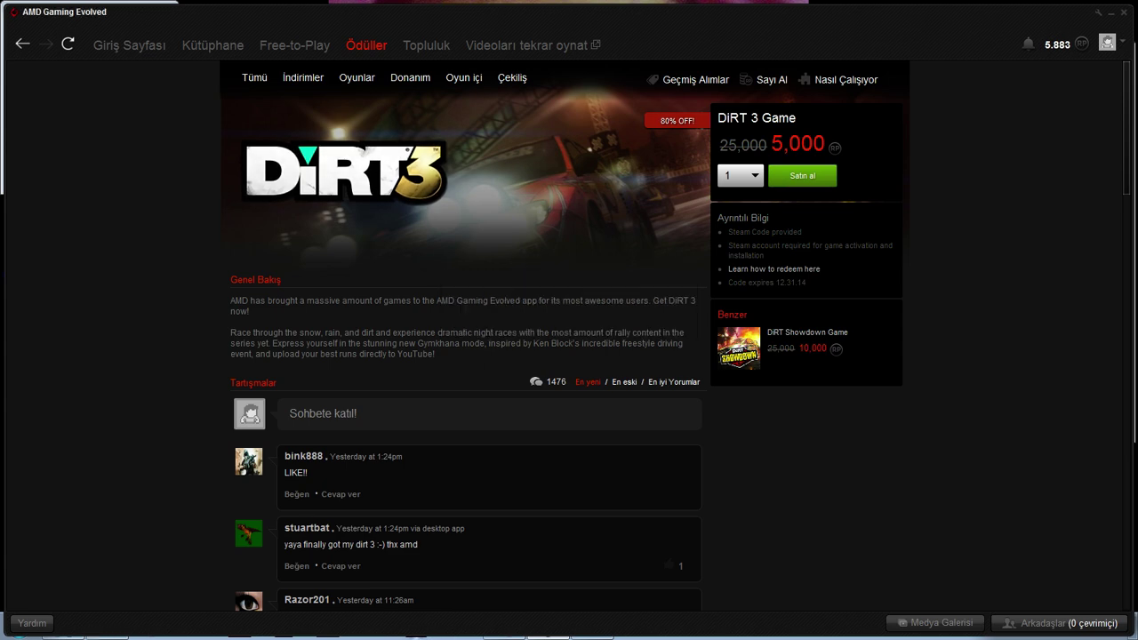
Switch to Steam and activate a new product, accepting the subscriber agreement and pasting the copied DiRT 3 product code.
left_click(195, 625)
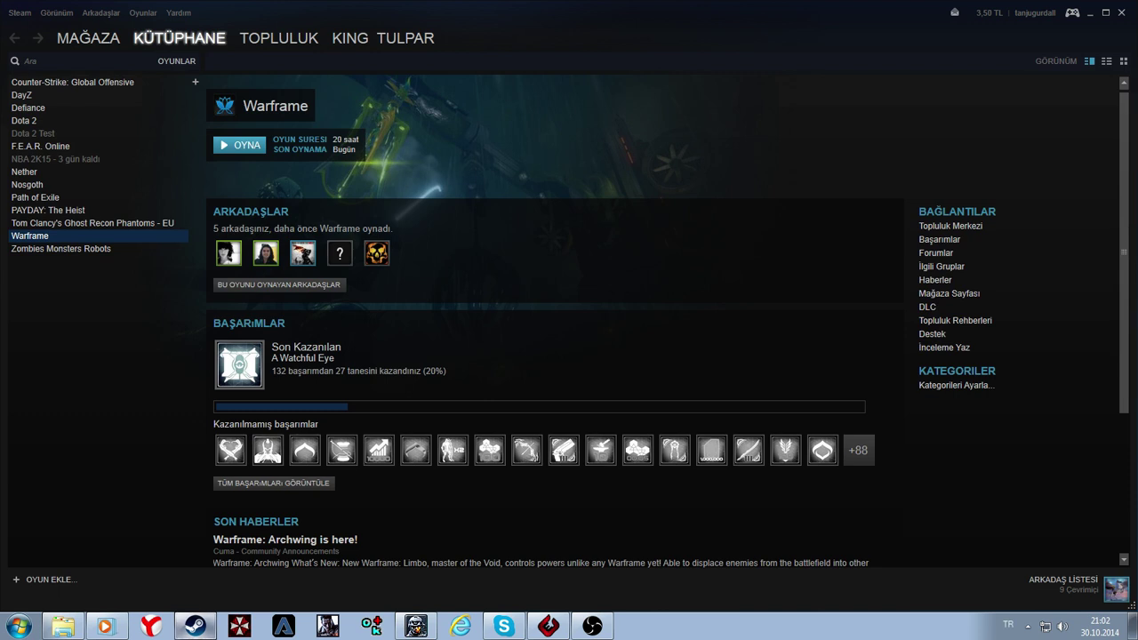
left_click(44, 578)
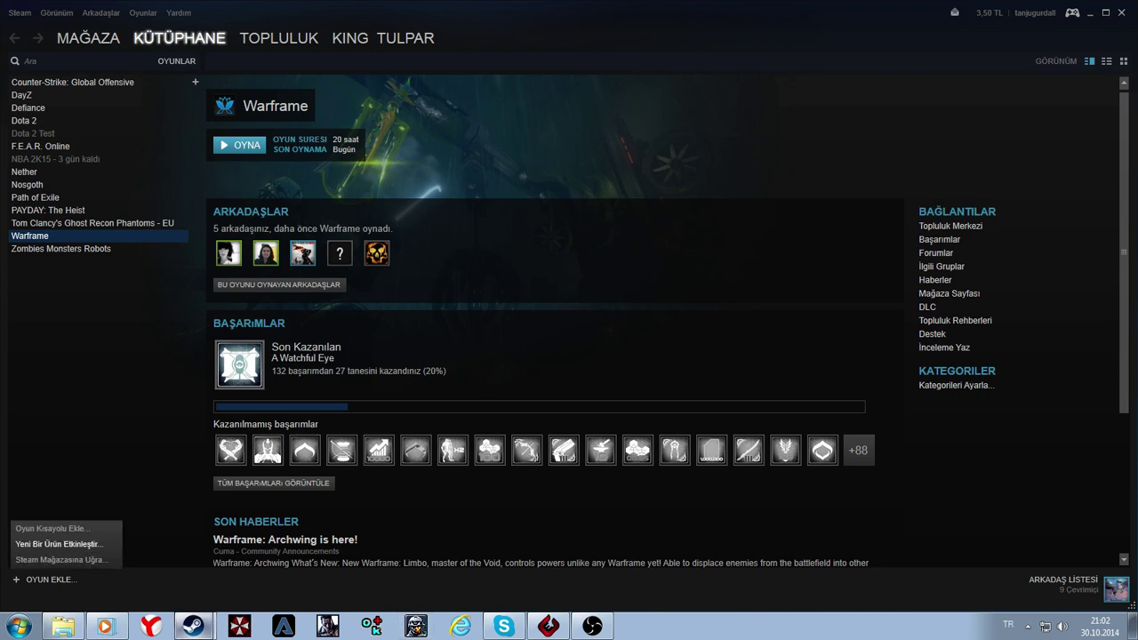
left_click(59, 543)
key("Return")
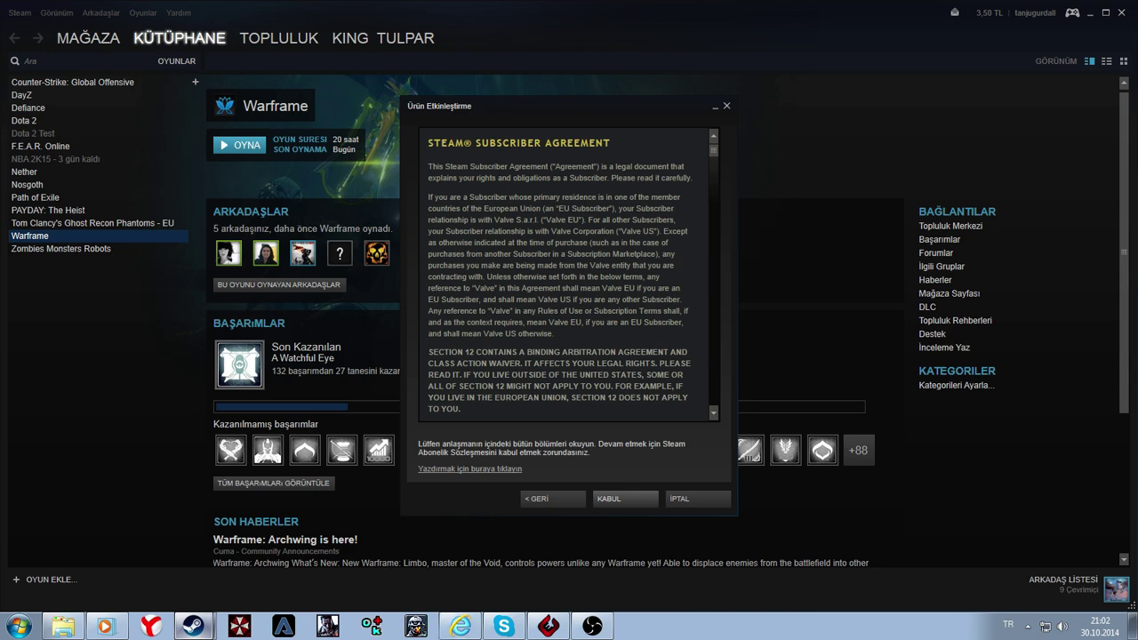
key("Return")
key("ctrl+v")
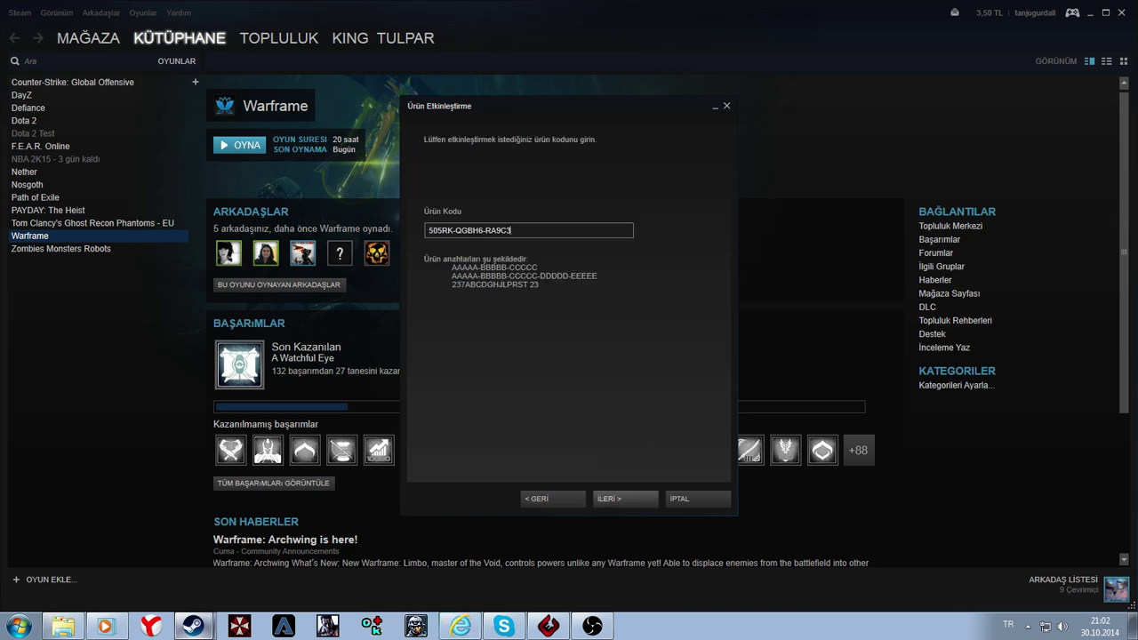
key("Return")
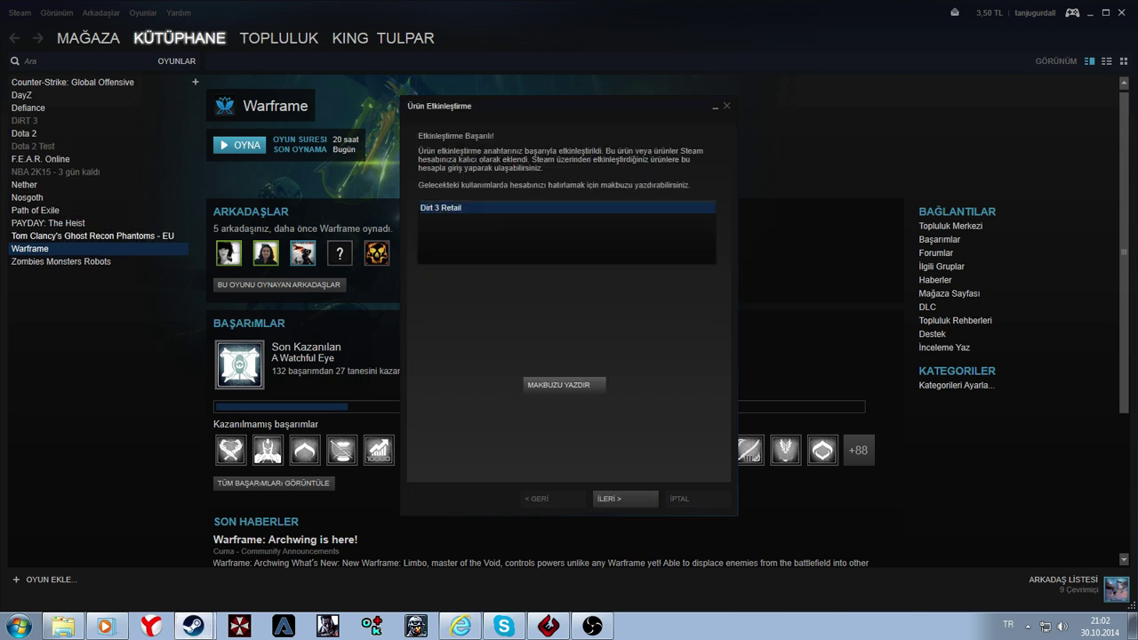
Finish the product activation without installing DiRT 3, and select the game in the Steam library.
key("Return")
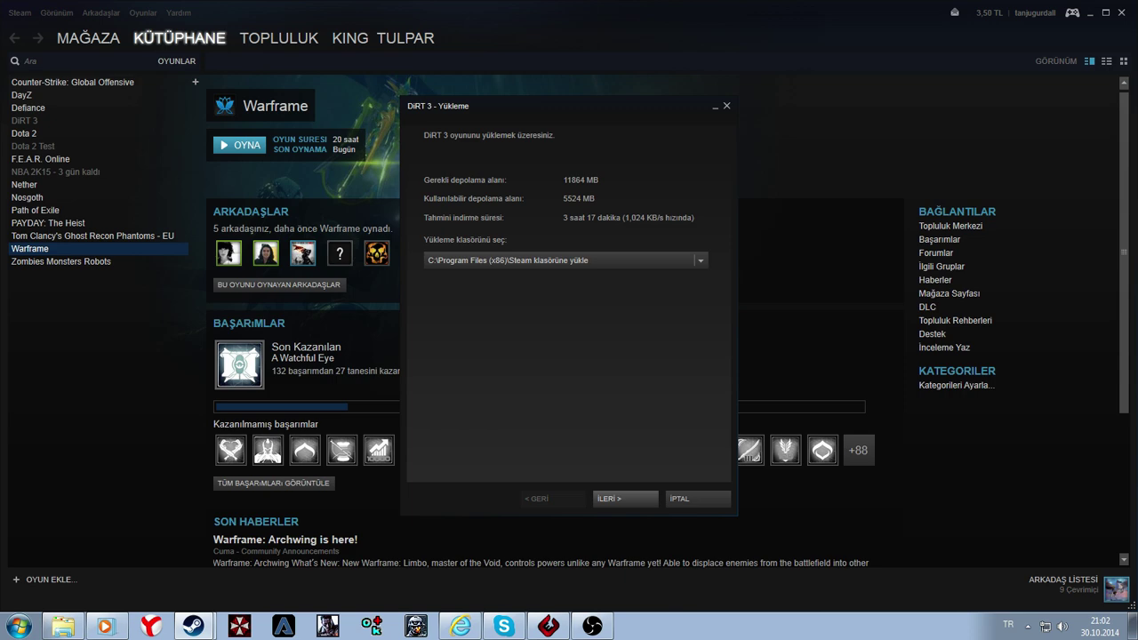
key("Escape")
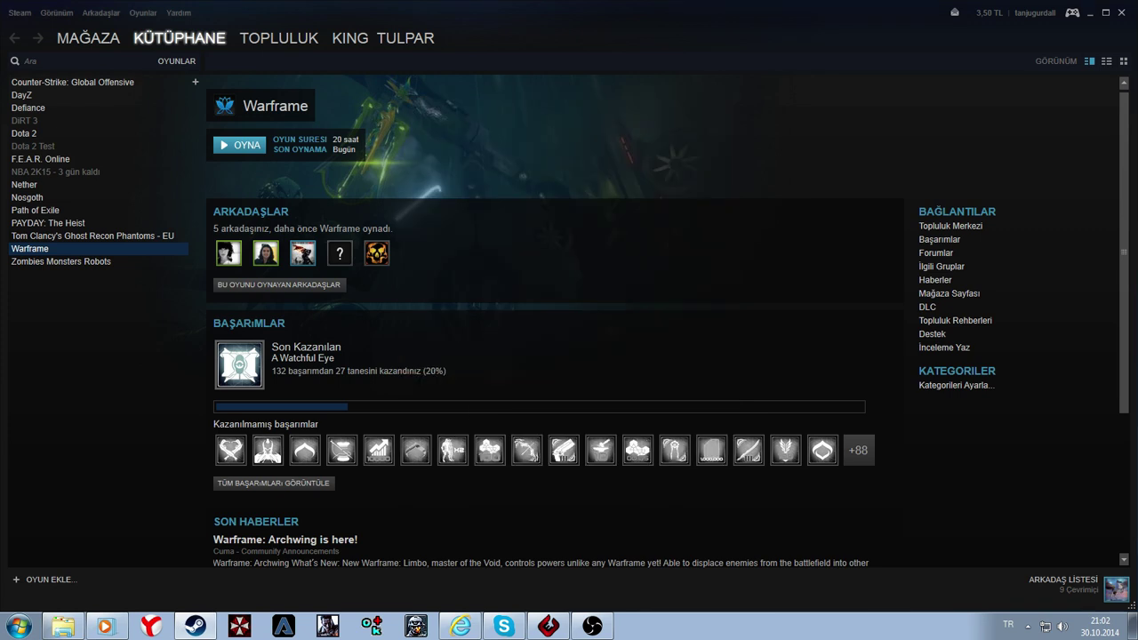
left_click(24, 120)
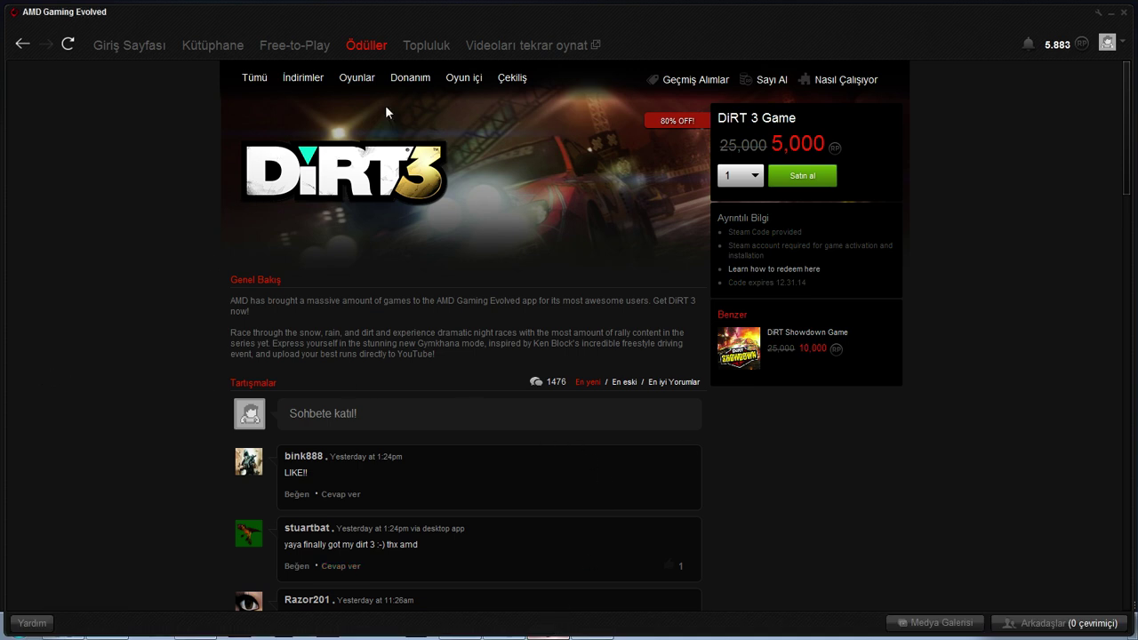
Return to AMD Gaming Evolved and review the ways to earn reward points, the remaining balance and the latest transactions.
left_click(131, 44)
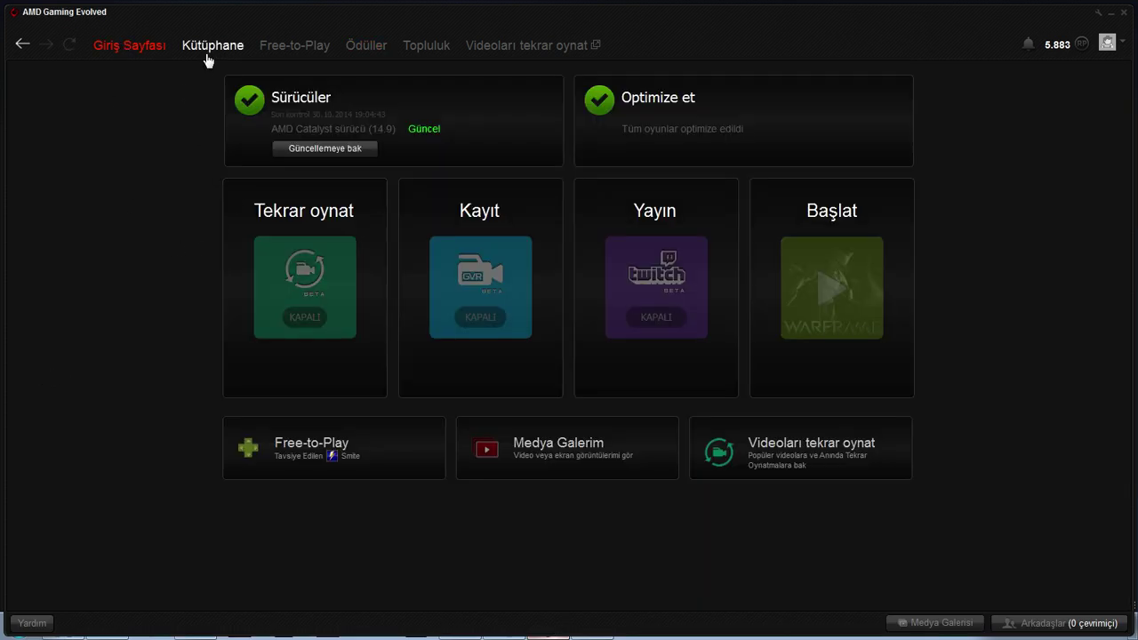
left_click(207, 55)
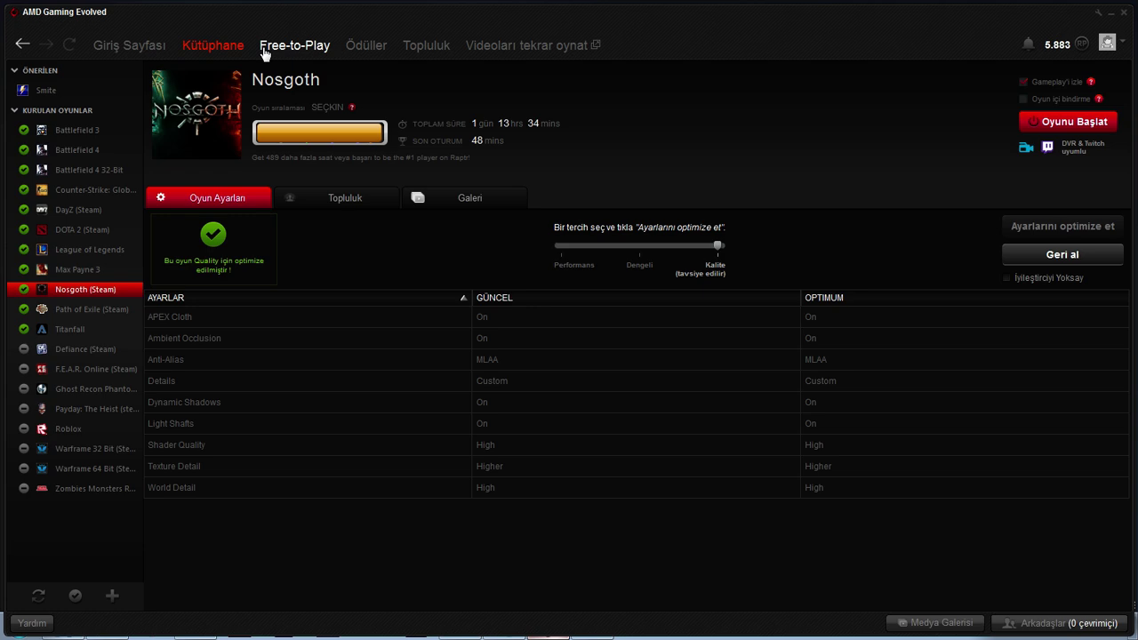
left_click(1092, 43)
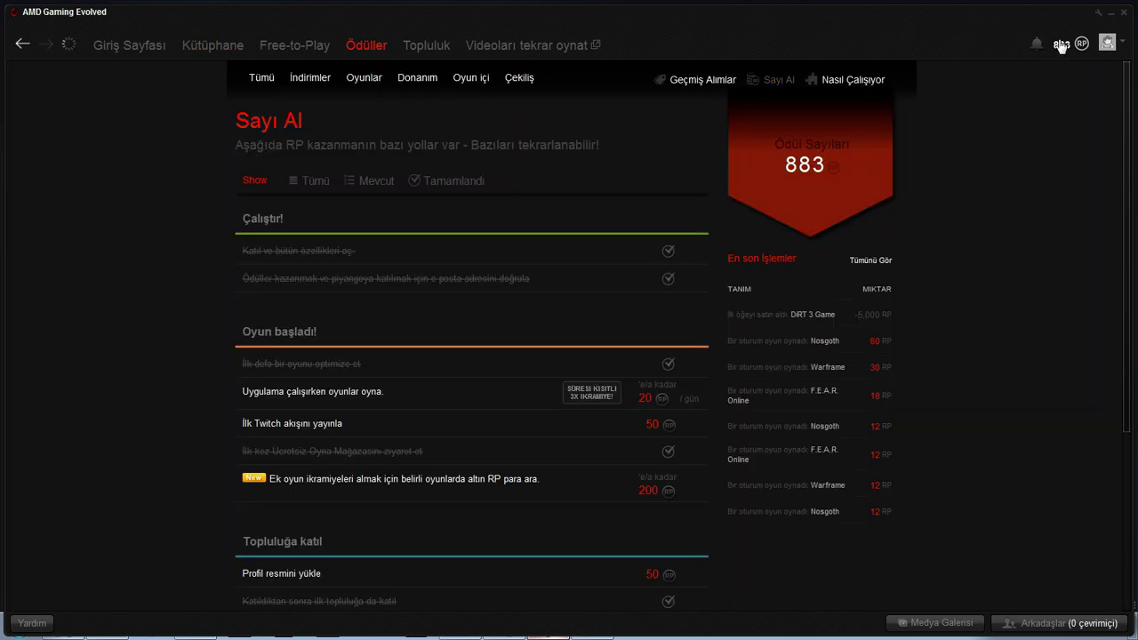
scroll(809, 267, "down", 2)
scroll(479, 285, "up", 1)
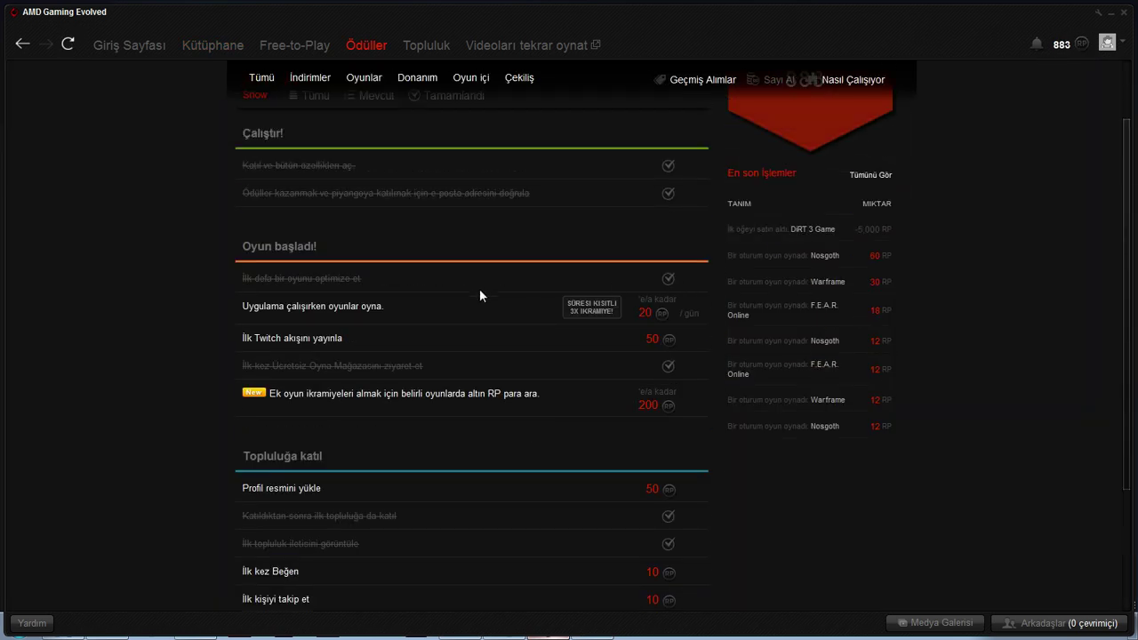
scroll(522, 375, "down", 2)
scroll(394, 476, "up", 3)
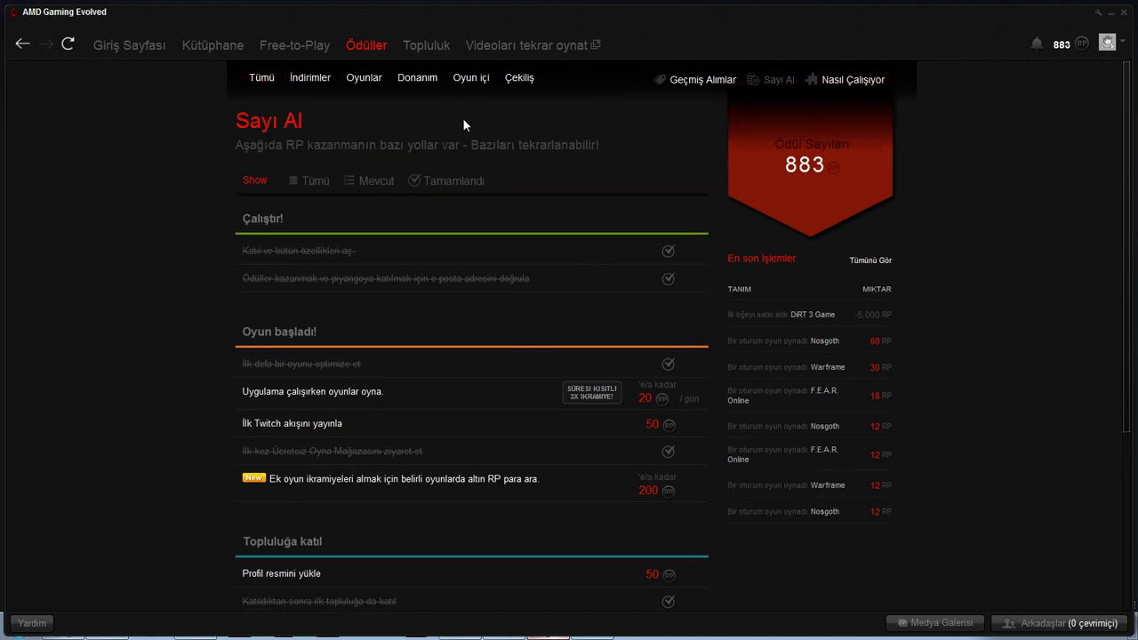
View the community discussions and return to the Nosgoth settings in the game library.
left_click(427, 45)
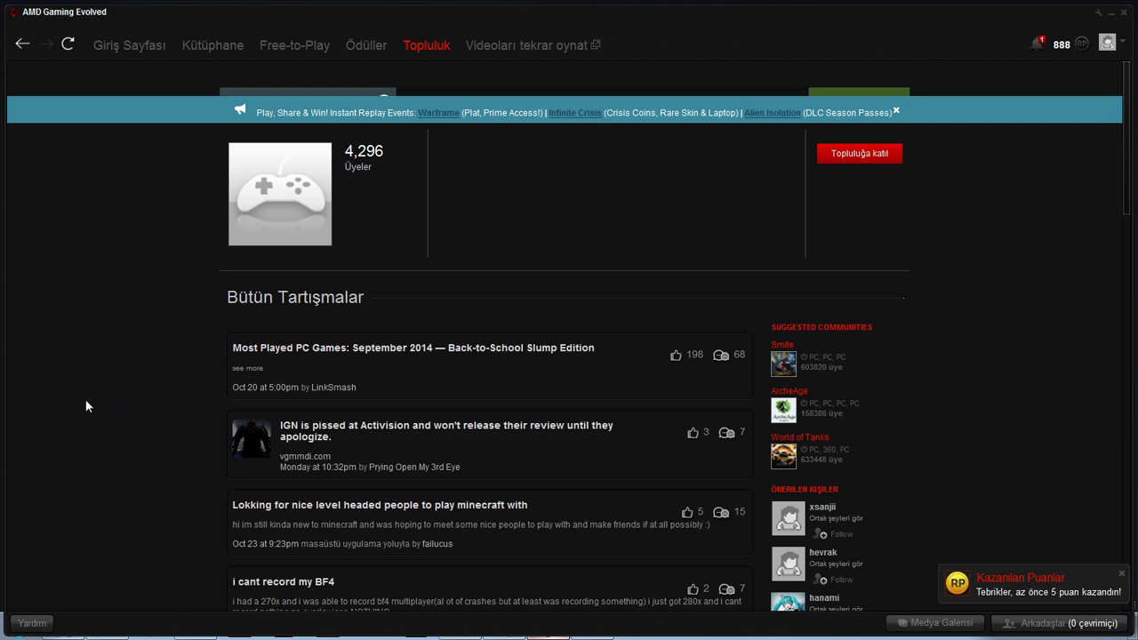
left_click(195, 48)
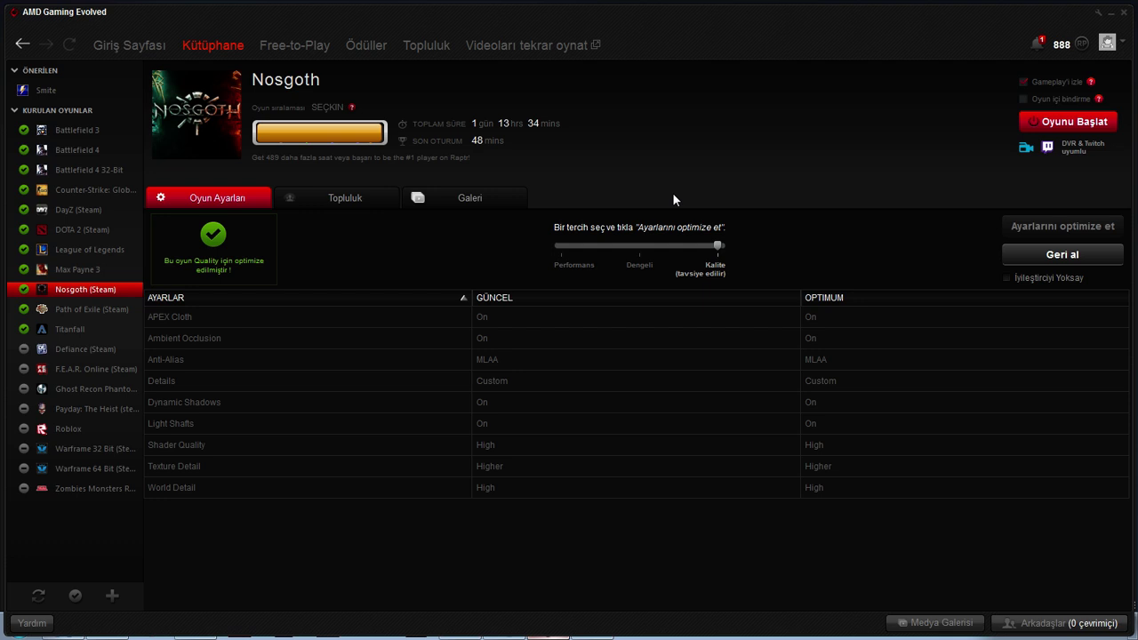
key("alt+Tab")
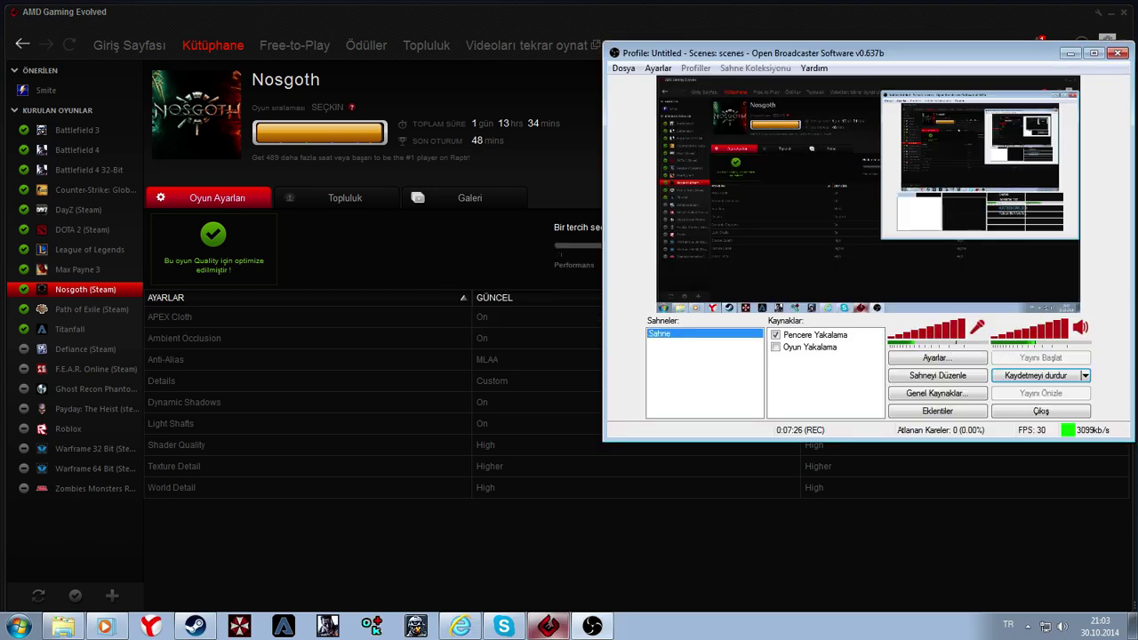